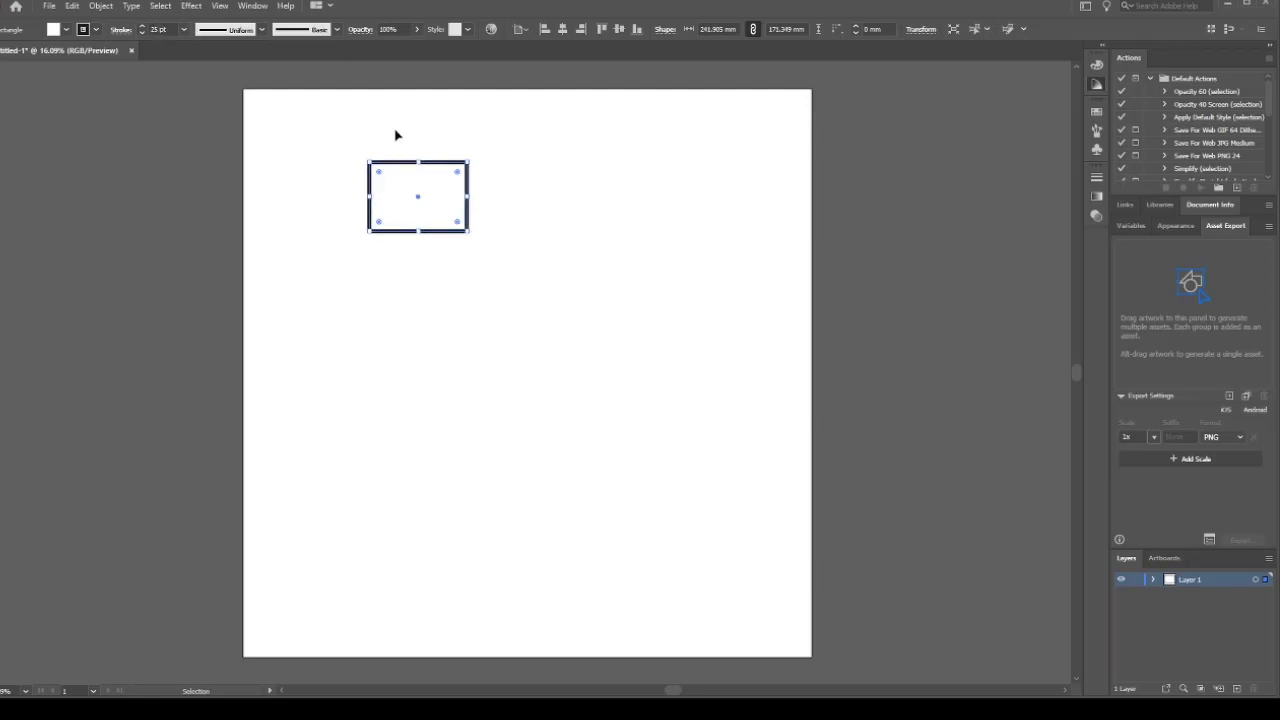
Step: Duplicate the rectangle directly below the original on the artboard
left_click(580, 206)
left_click(448, 171)
left_click_drag(448, 171, 449, 279)
left_click(486, 257)
left_click(455, 280)
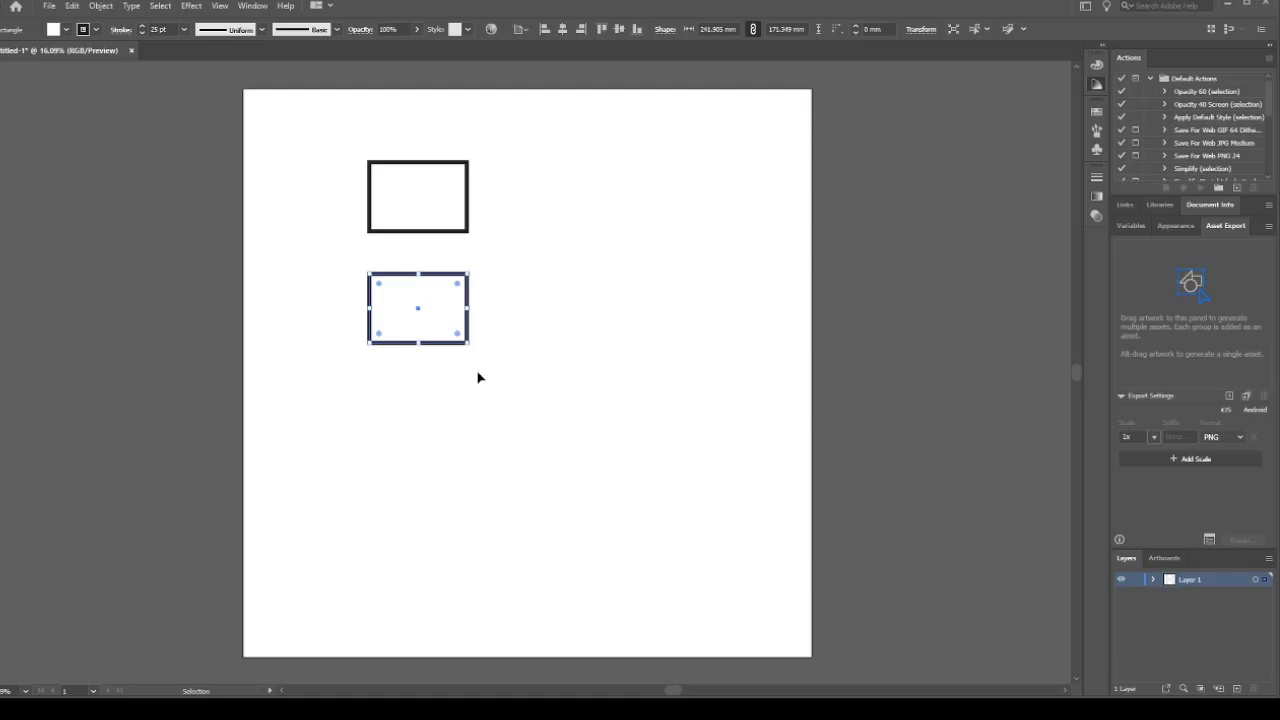
Step: Move the duplicate rectangle up beside the original, aligned in the same row with a gap between them
left_click(514, 311)
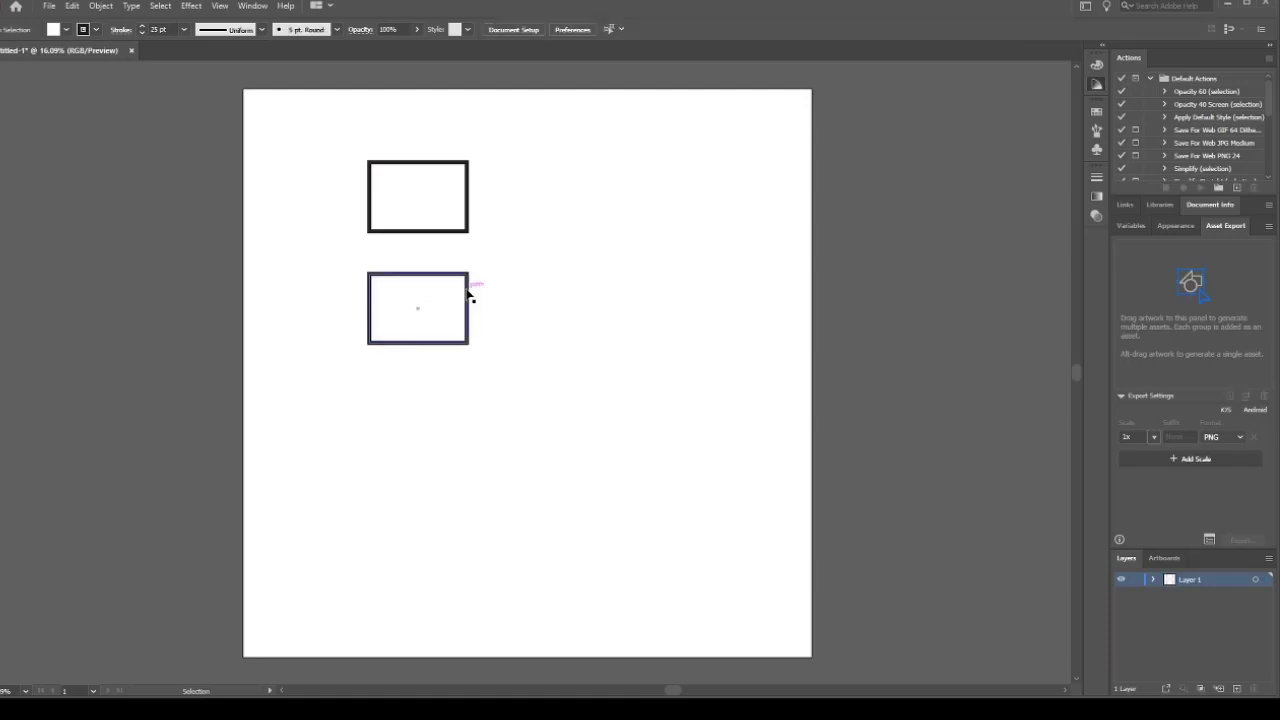
left_click(469, 295)
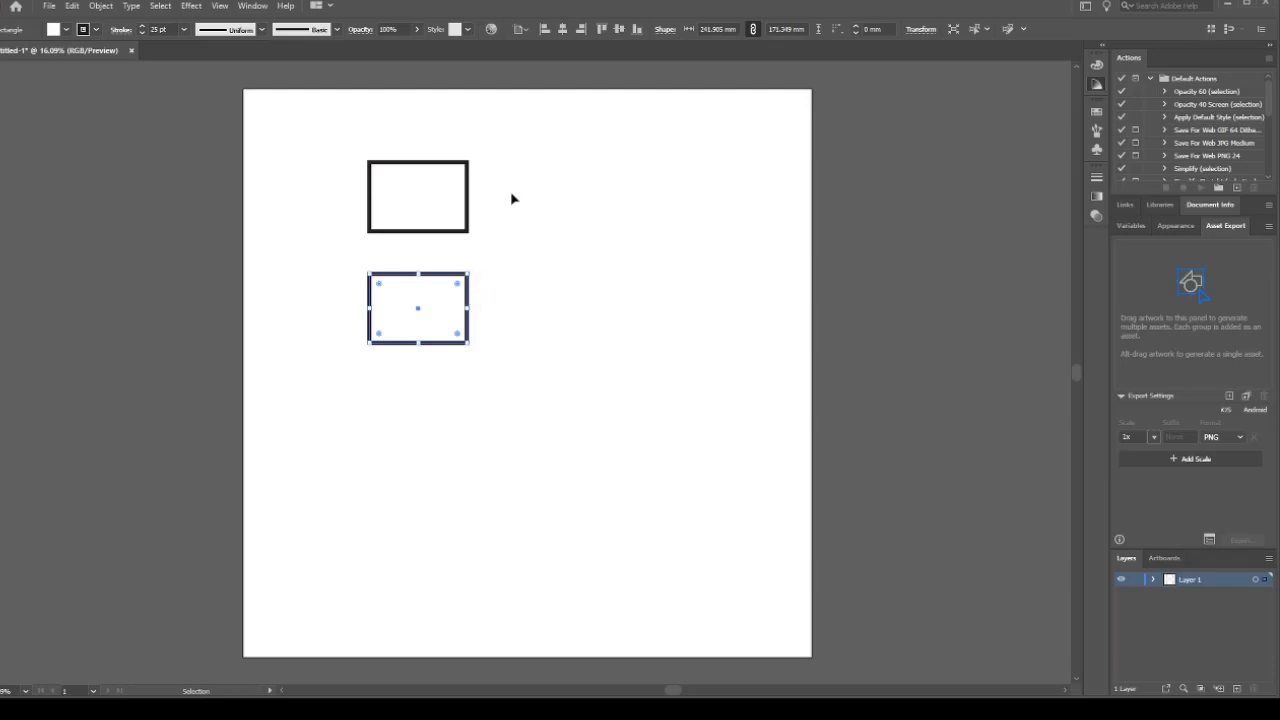
left_click(467, 173)
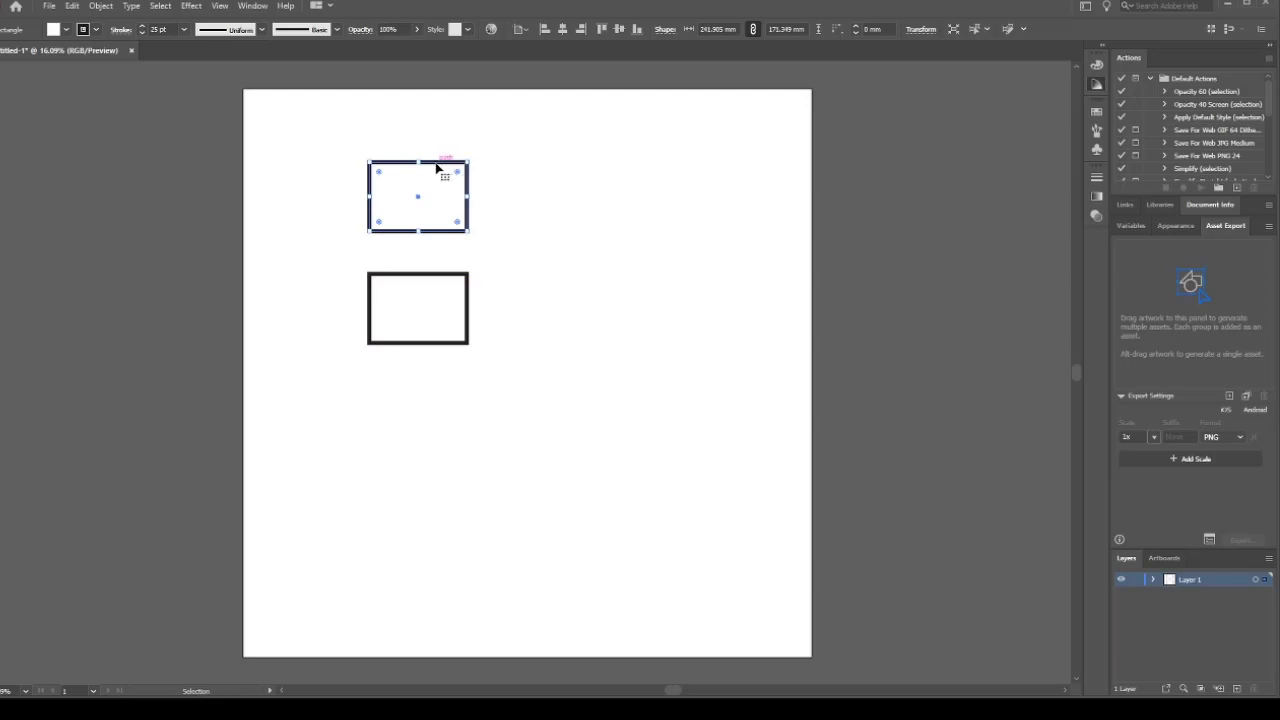
left_click_drag(434, 283, 655, 169)
left_click(649, 291)
Step: Select both rectangles and shift them together slightly left and down on the artboard
left_click_drag(333, 125, 729, 349)
left_click(713, 325)
left_click_drag(343, 120, 752, 301)
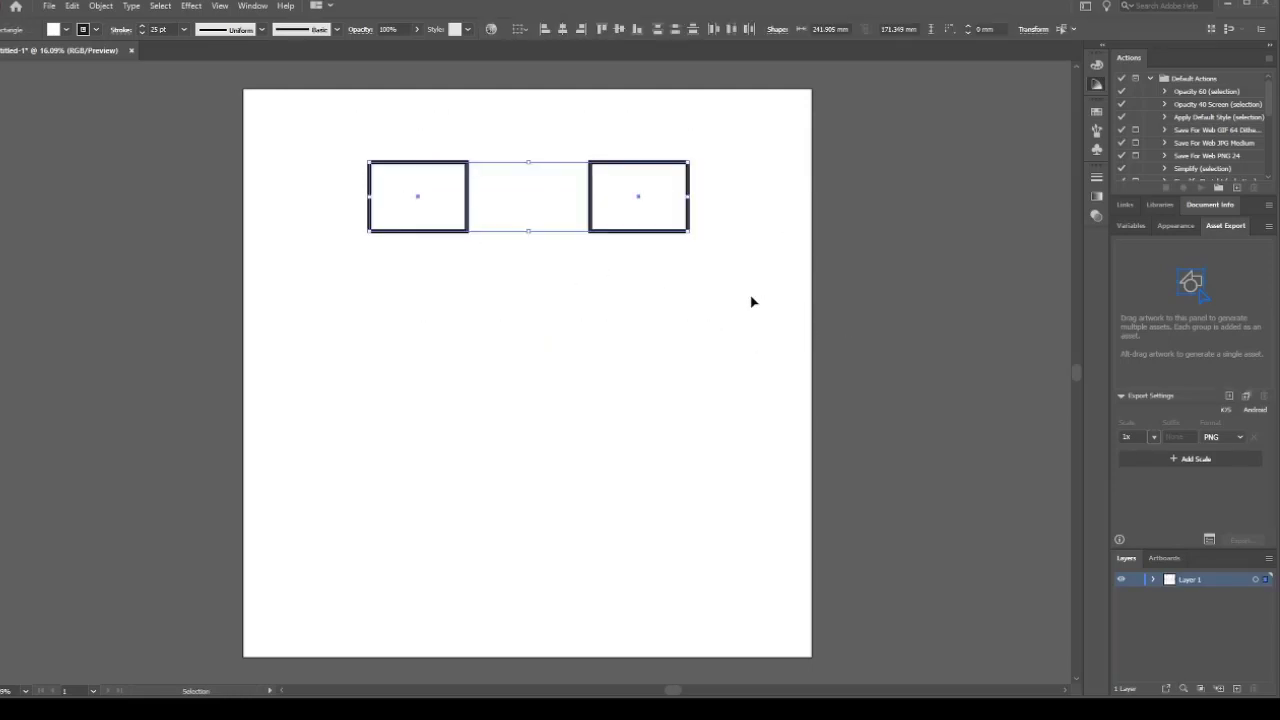
left_click_drag(689, 229, 669, 238)
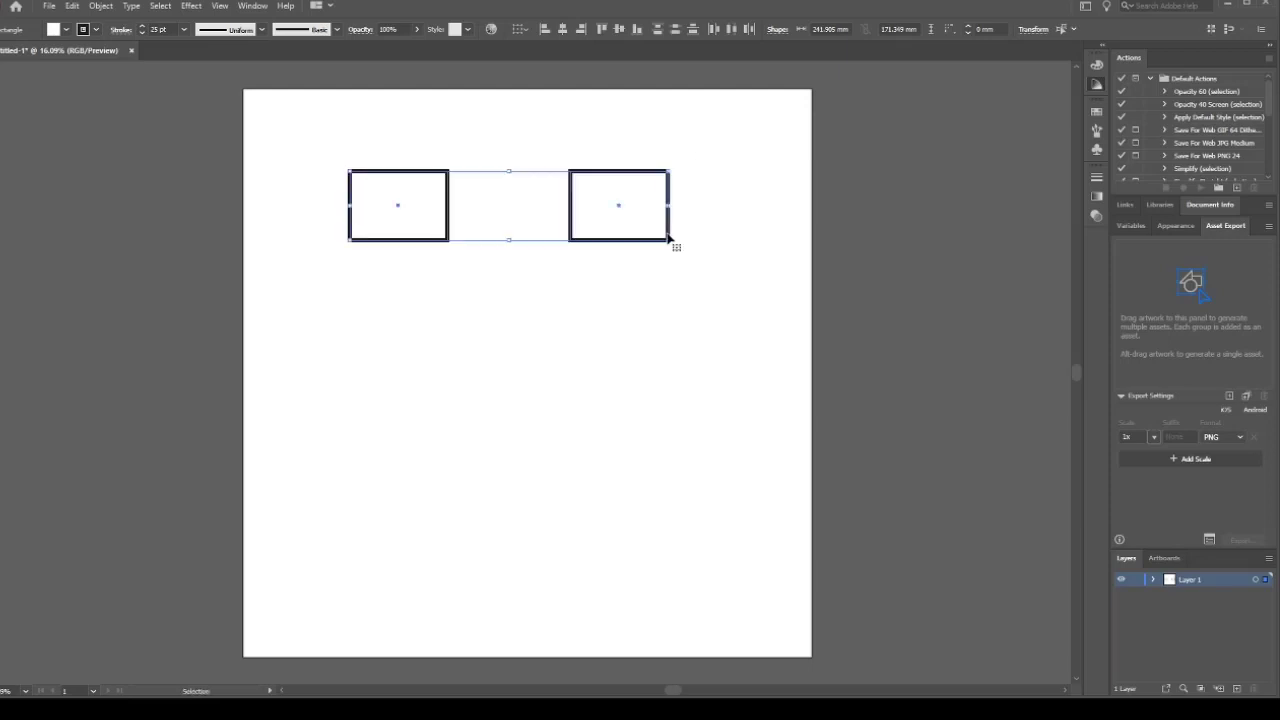
Step: Set the stroke weight of the right rectangle to 50 pt
left_click(667, 247)
left_click(666, 241)
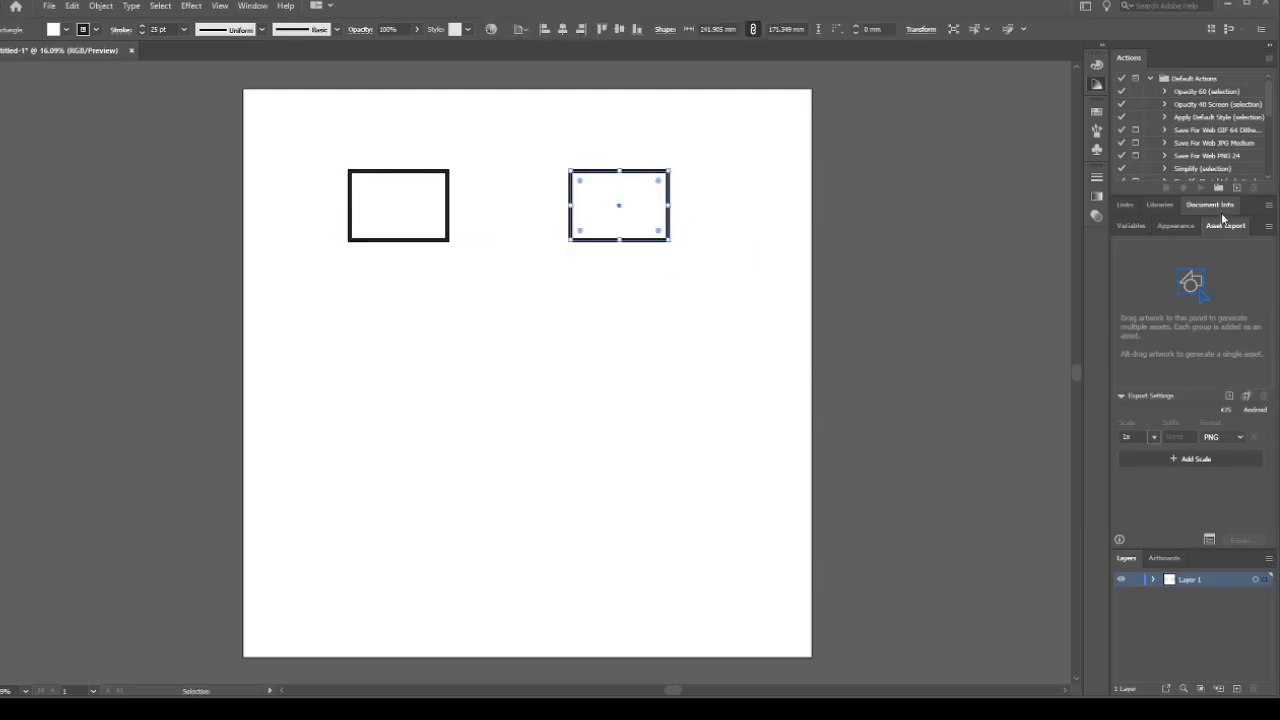
left_click(1178, 226)
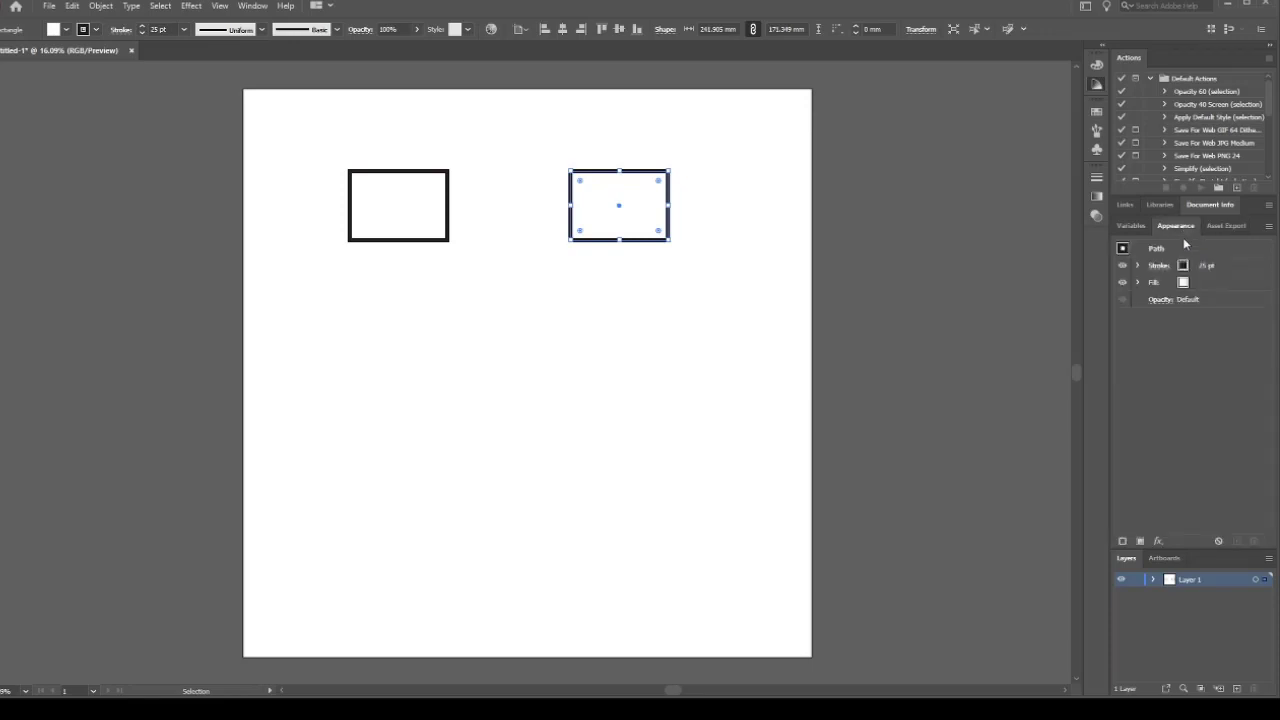
left_click(1138, 266)
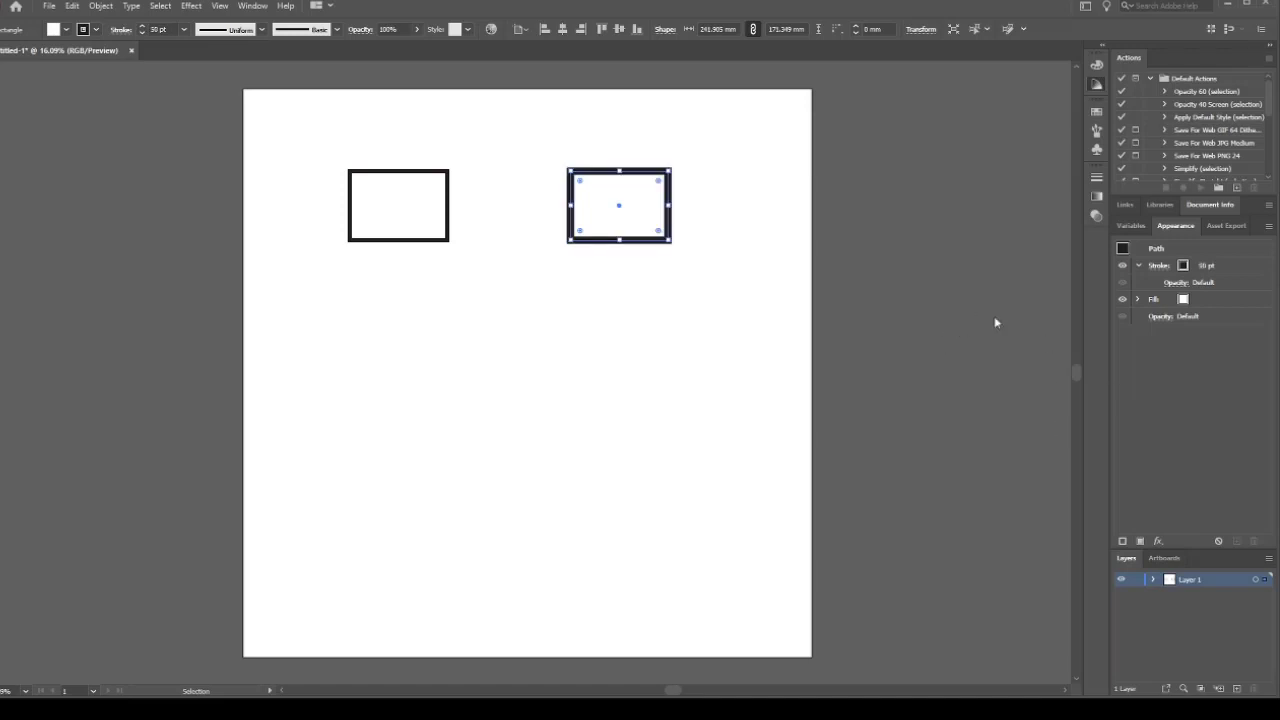
Step: Move both rectangles together slightly downward
left_click(676, 352)
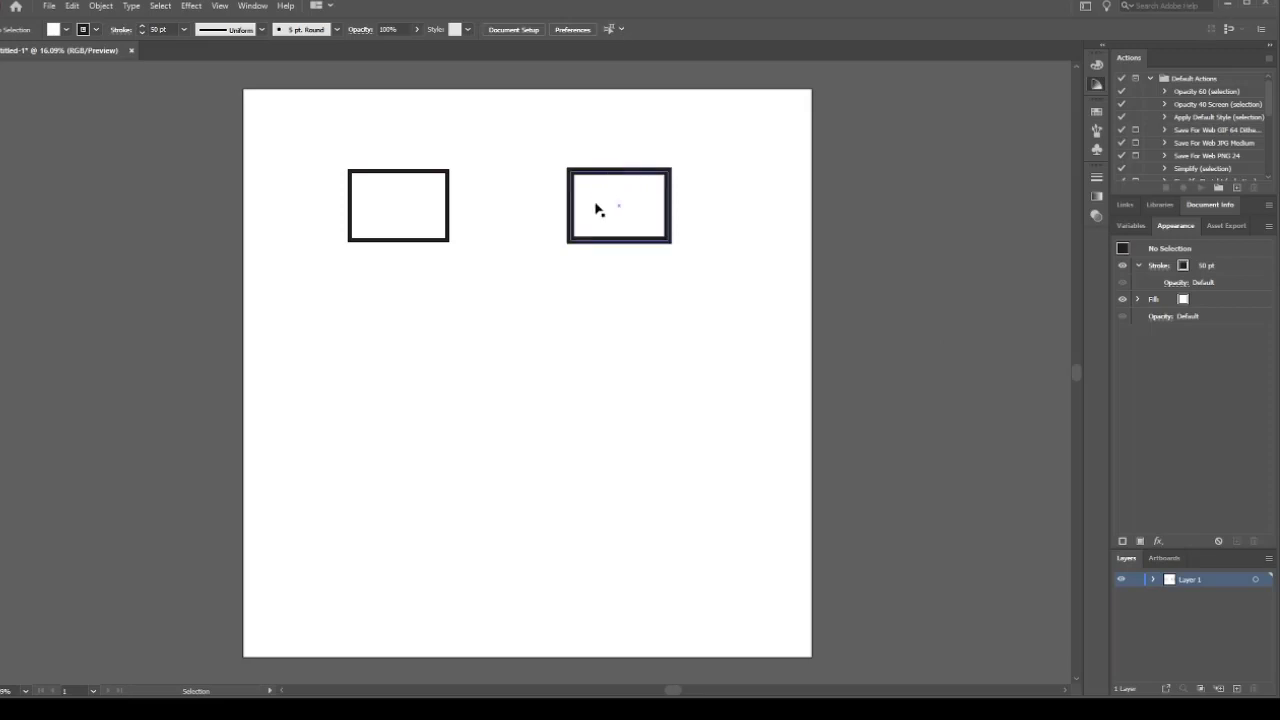
left_click_drag(299, 136, 686, 229)
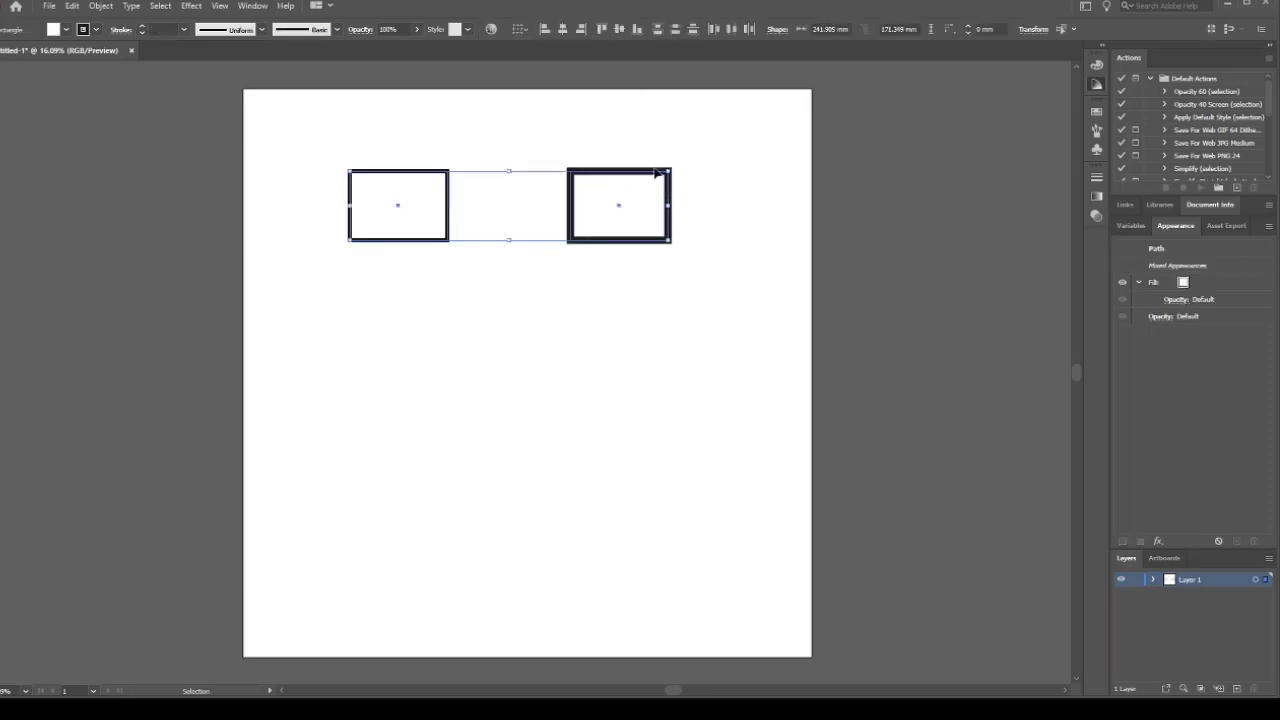
left_click_drag(654, 177, 650, 178)
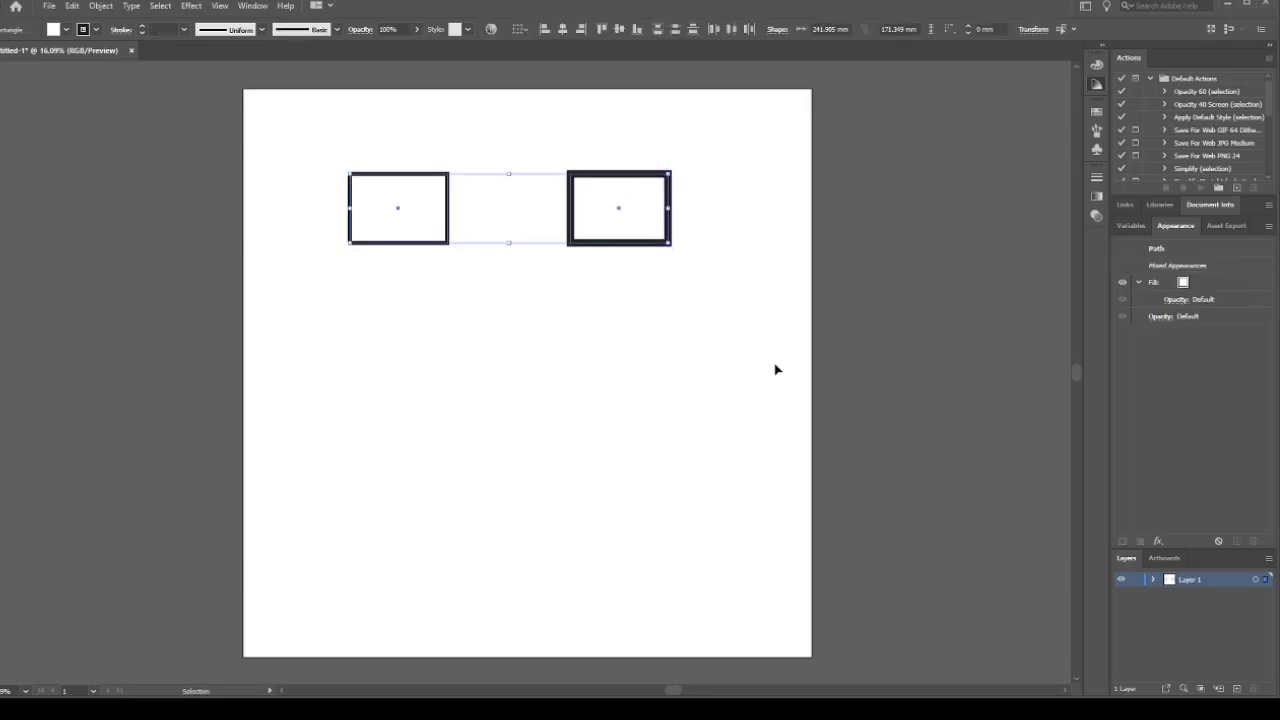
left_click(773, 356)
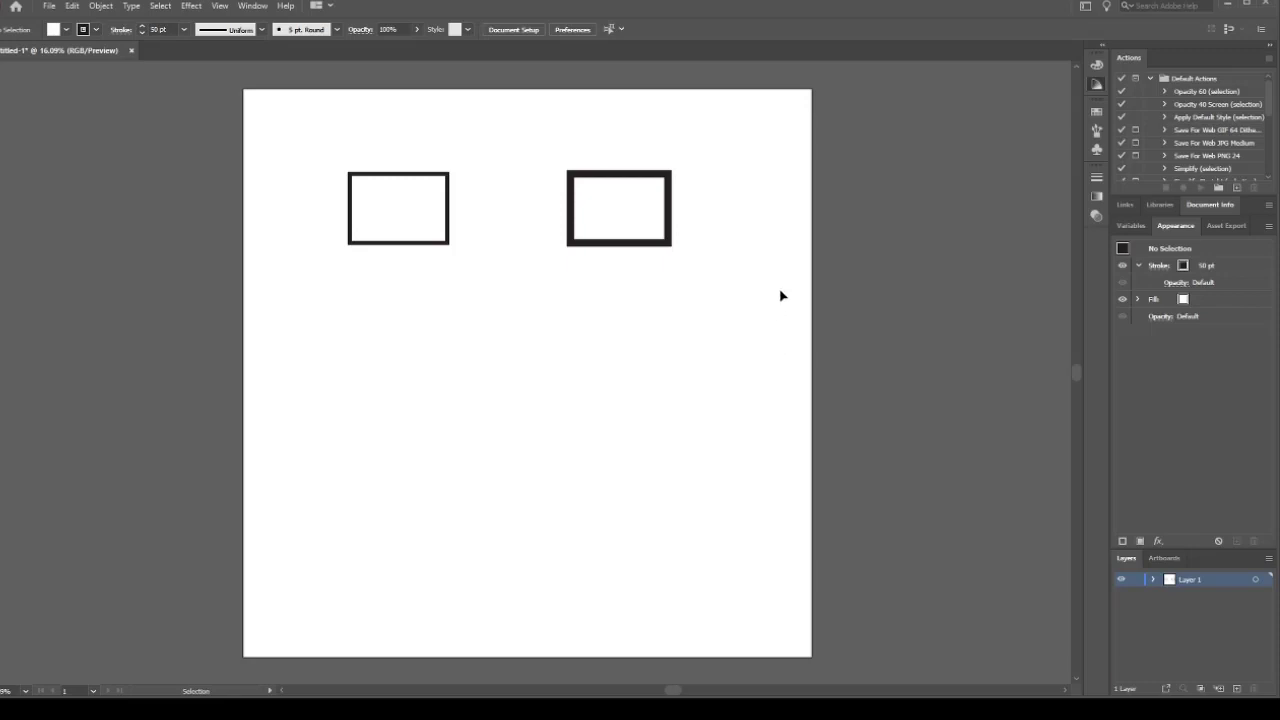
Step: Draw a rectangle about 242 × 160 mm below the thin-stroked rectangle and give it a 25 pt stroke
key("m")
left_click_drag(347, 284, 446, 350)
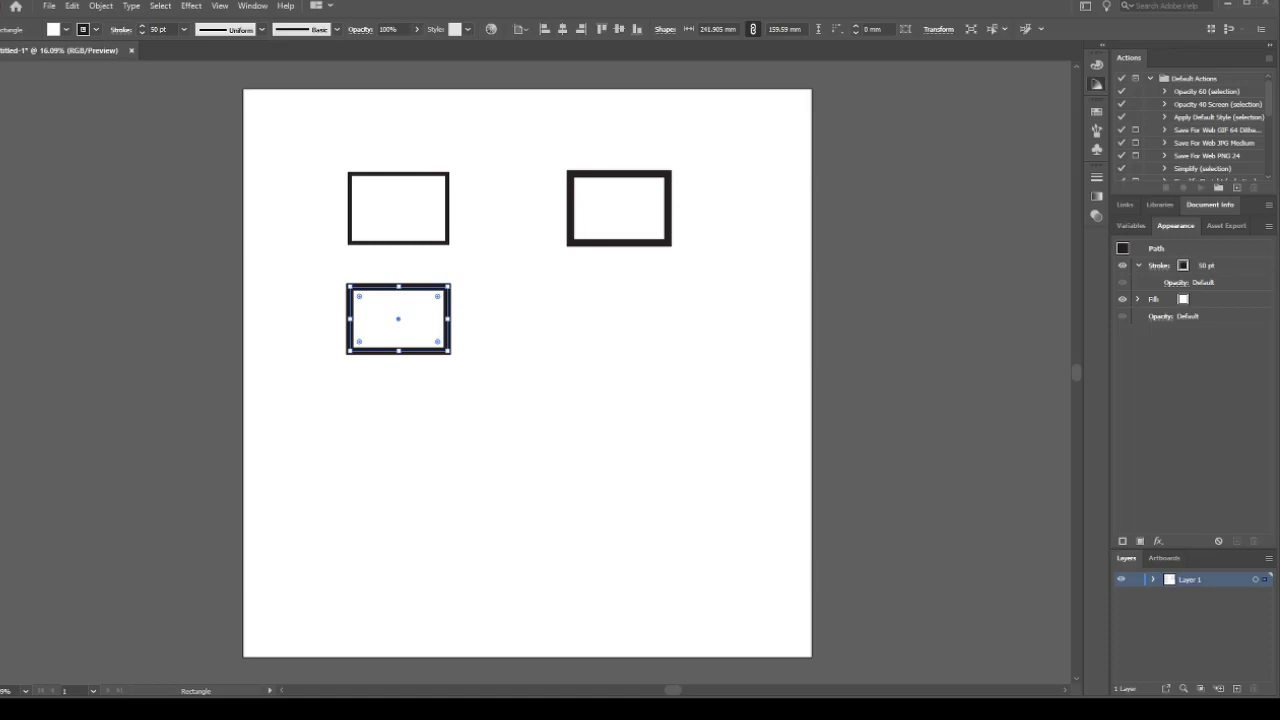
key("ctrl+z")
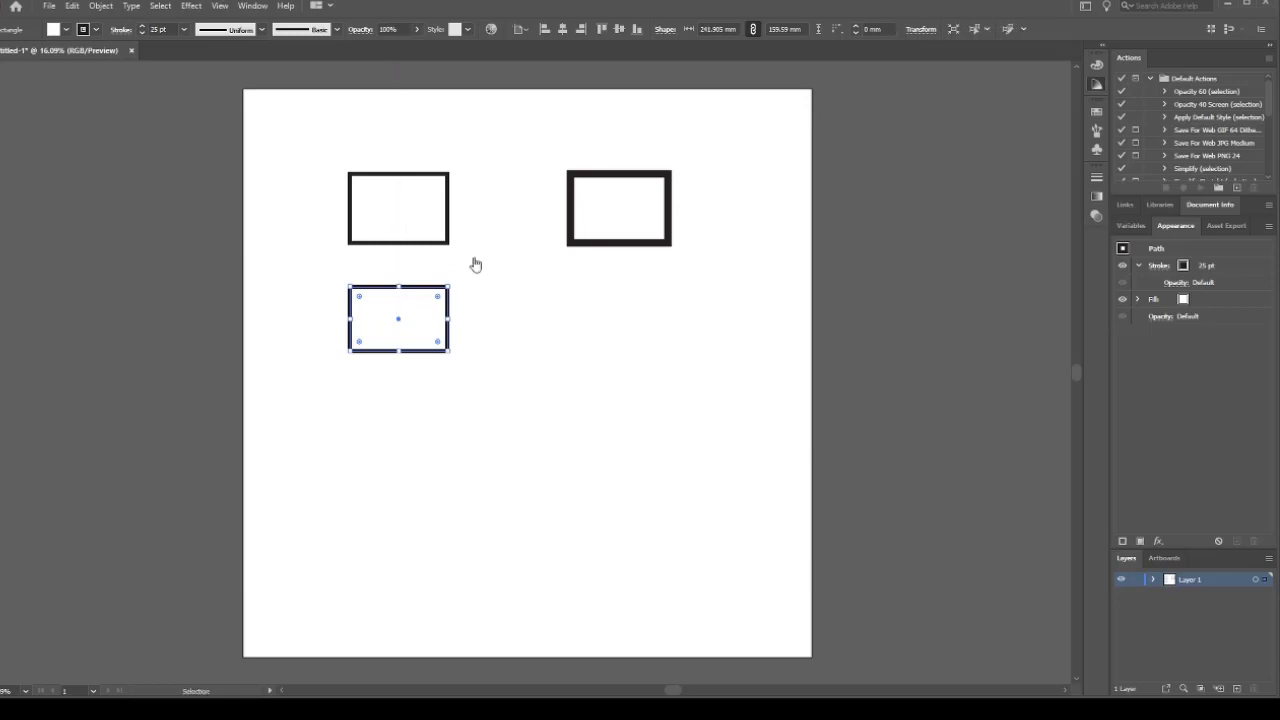
left_click(591, 334)
left_click_drag(417, 291, 413, 291)
left_click(806, 200)
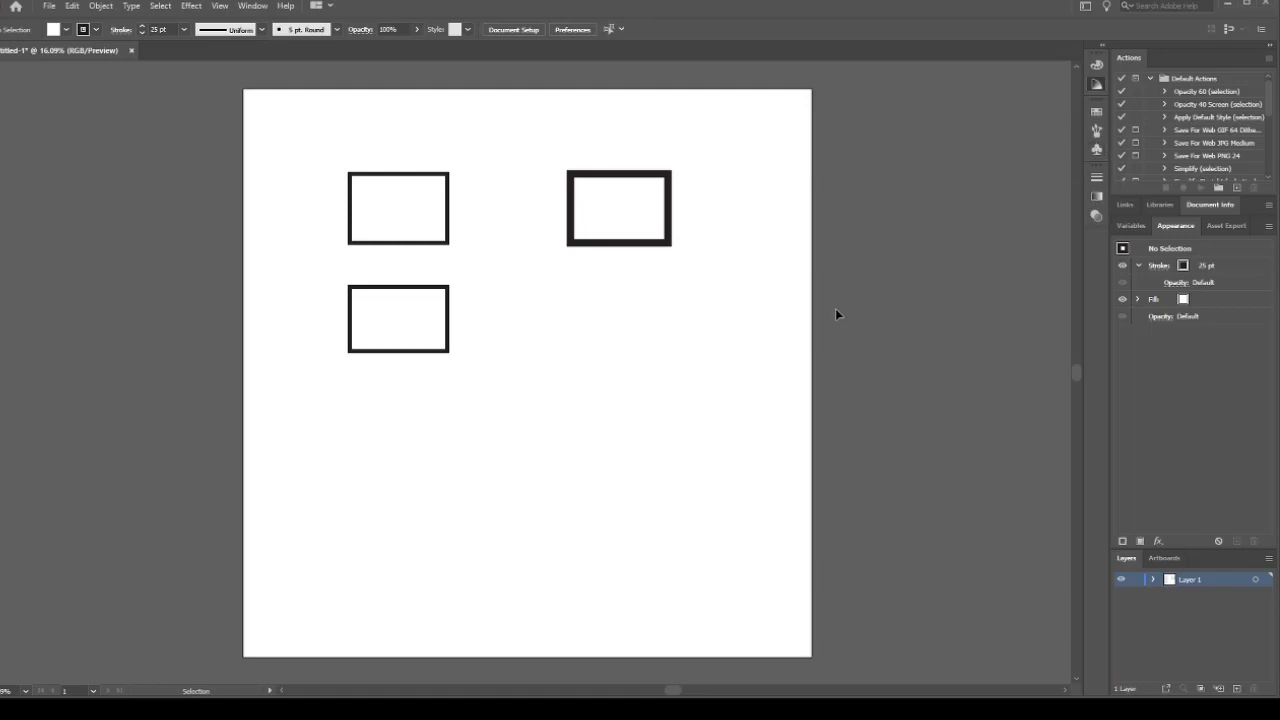
Step: Apply a Gaussian Blur to the lower rectangle and duplicate it below the thick-stroked rectangle
left_click(398, 288)
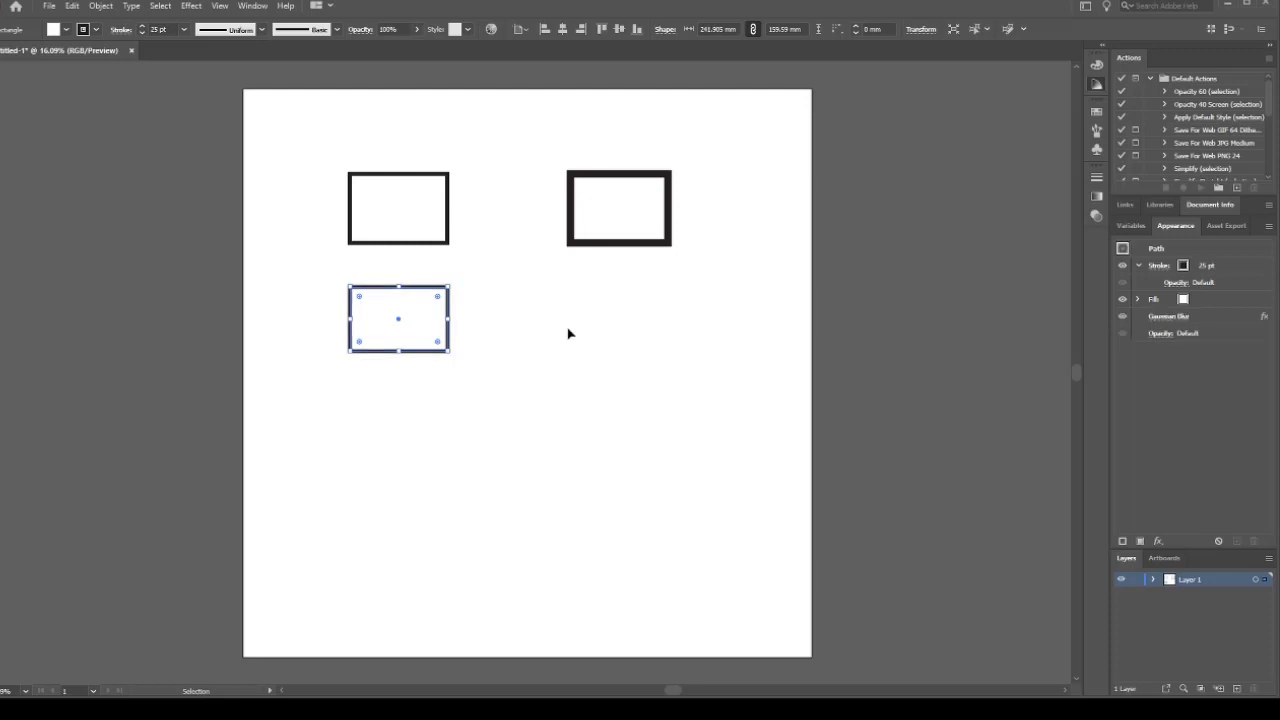
left_click(462, 268)
left_click(416, 290)
left_click_drag(398, 289, 773, 378)
left_click(740, 311)
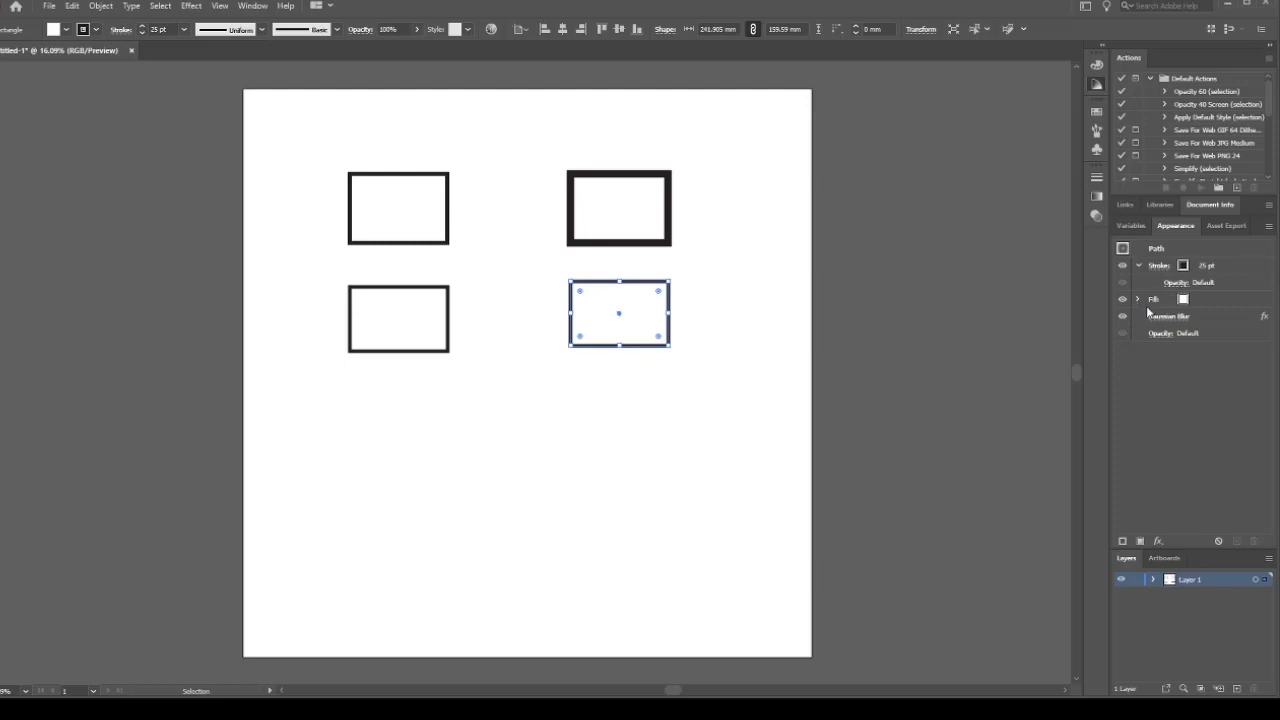
Step: Increase the Gaussian Blur on the lower-right rectangle and align it in a row with the one beside it
left_click(1265, 318)
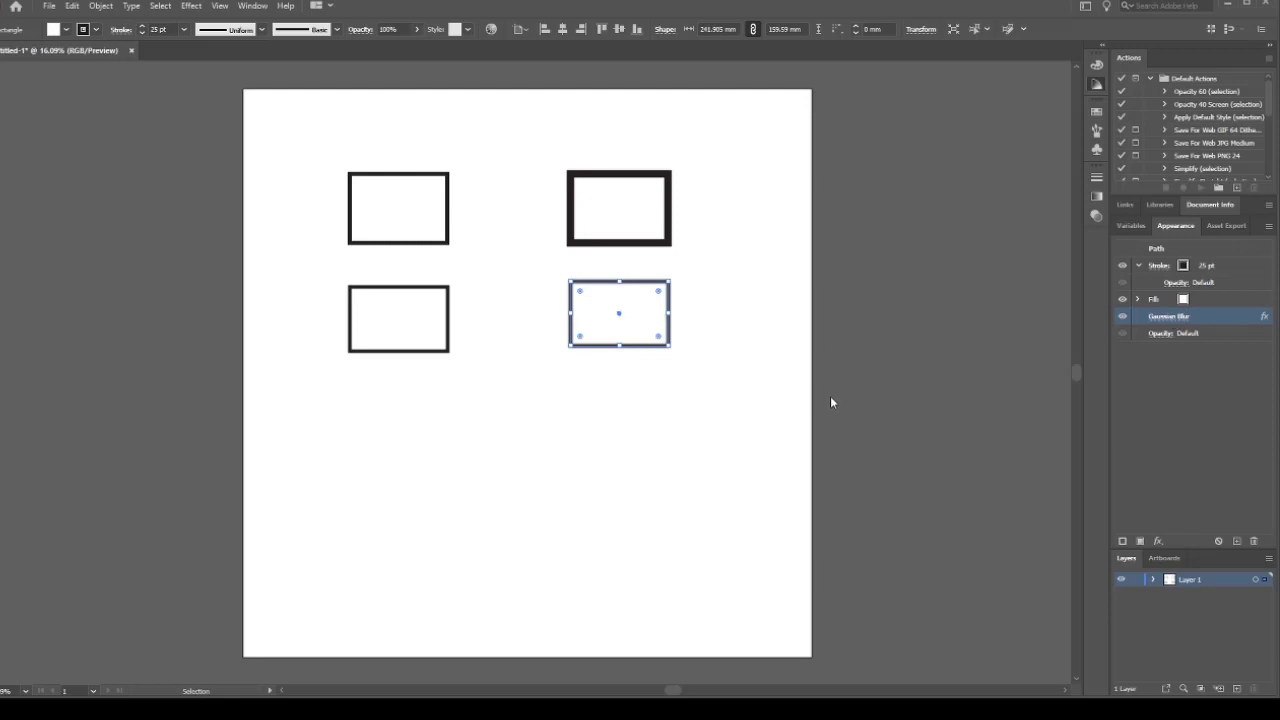
left_click(571, 271)
left_click_drag(547, 261, 787, 441)
left_click_drag(651, 286, 649, 292)
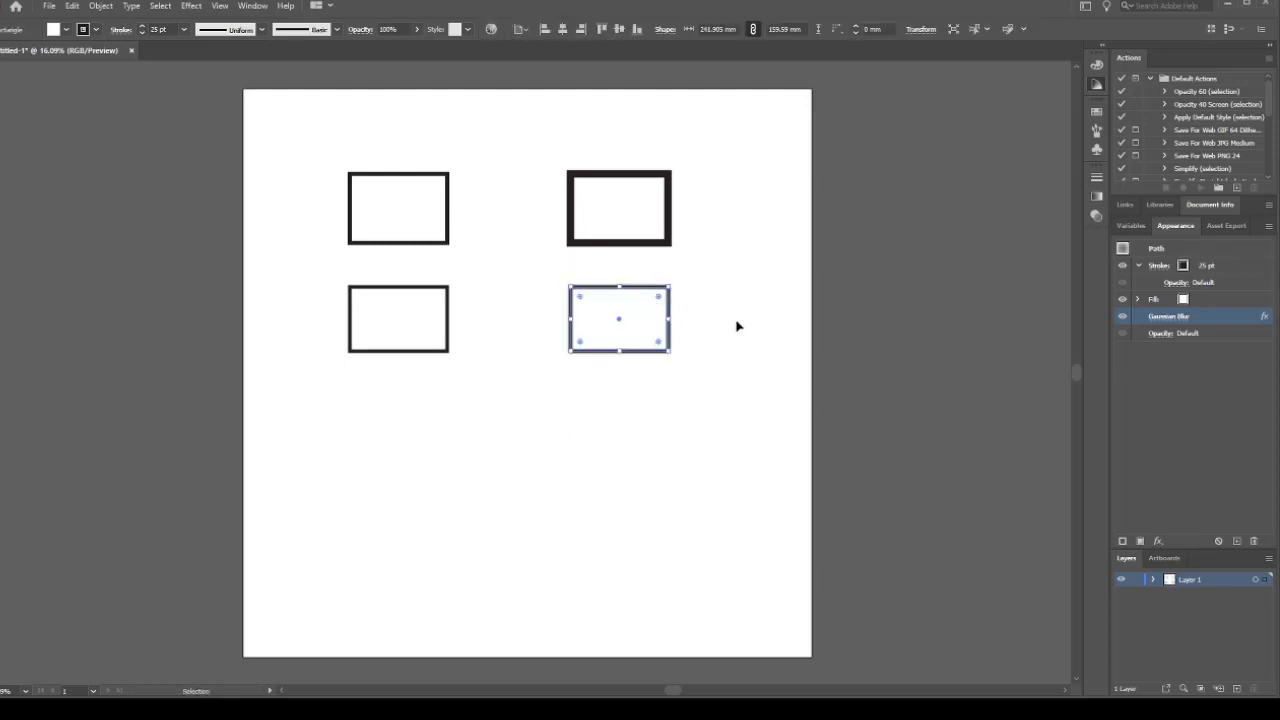
left_click(738, 325)
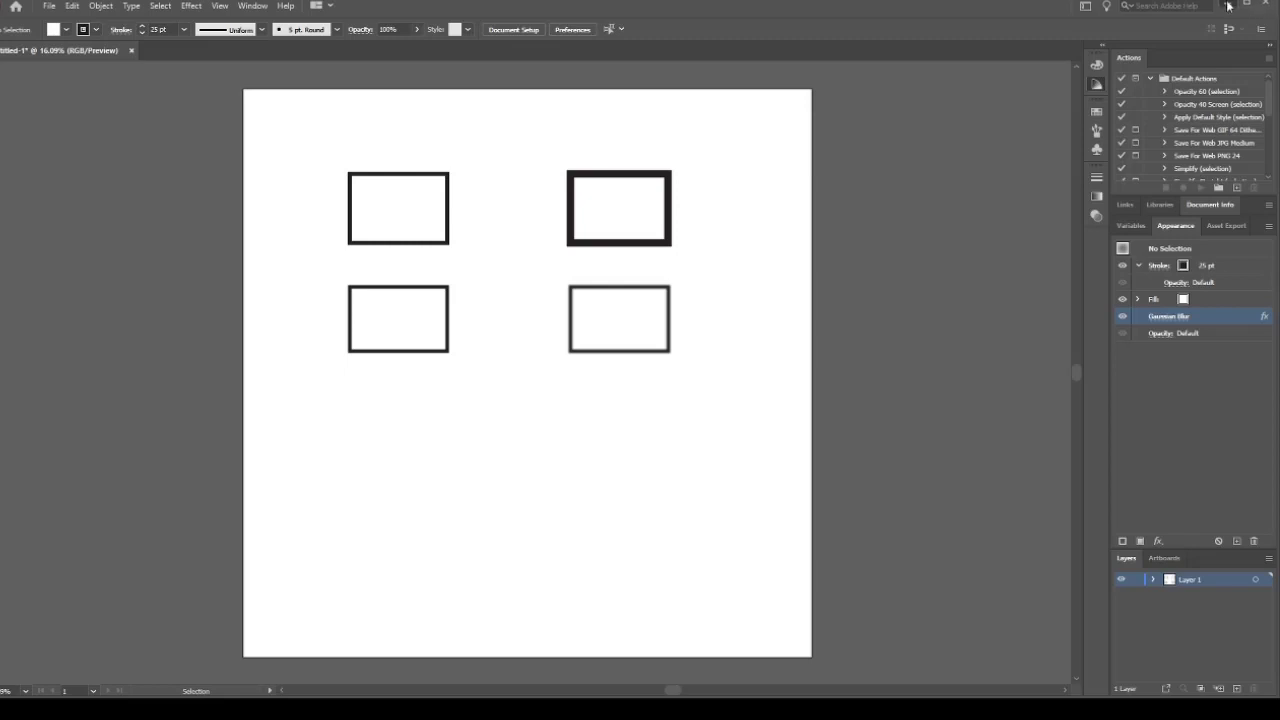
left_click(1228, 5)
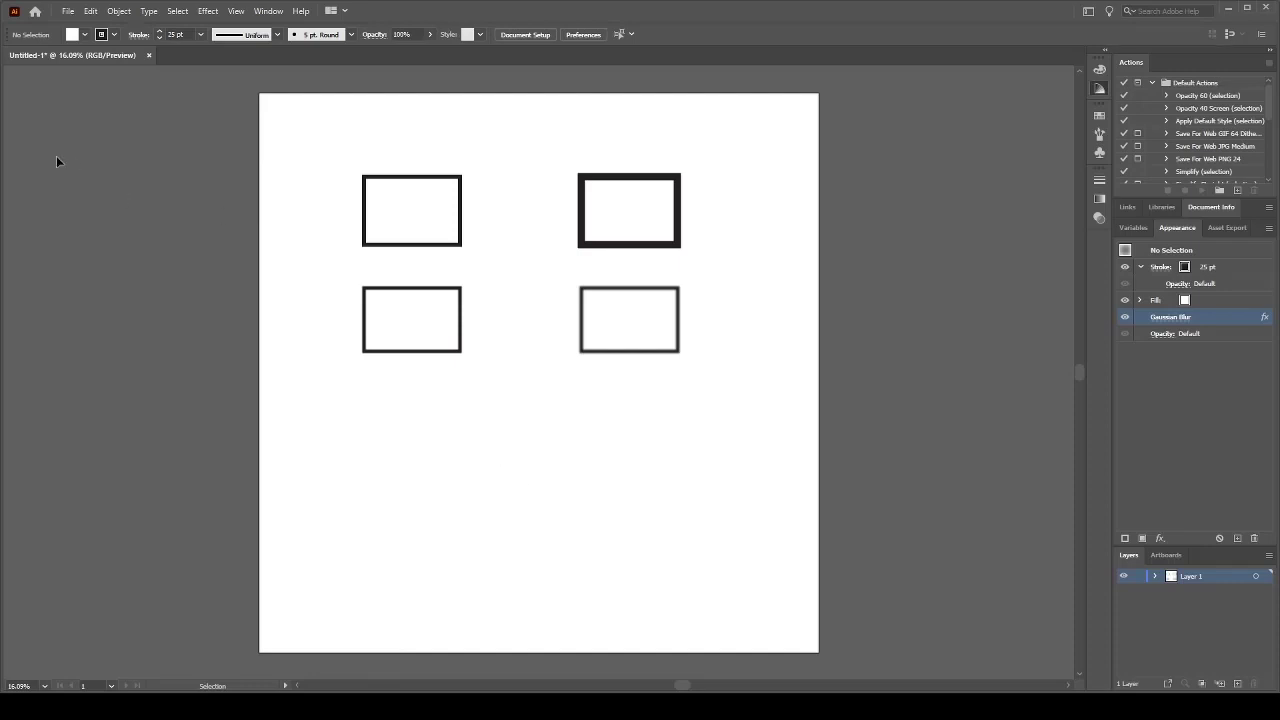
Step: Draw a red rectangle about 249 × 175 mm without a stroke below the left column, and duplicate it below the right column
key("m")
left_click_drag(364, 389, 463, 459)
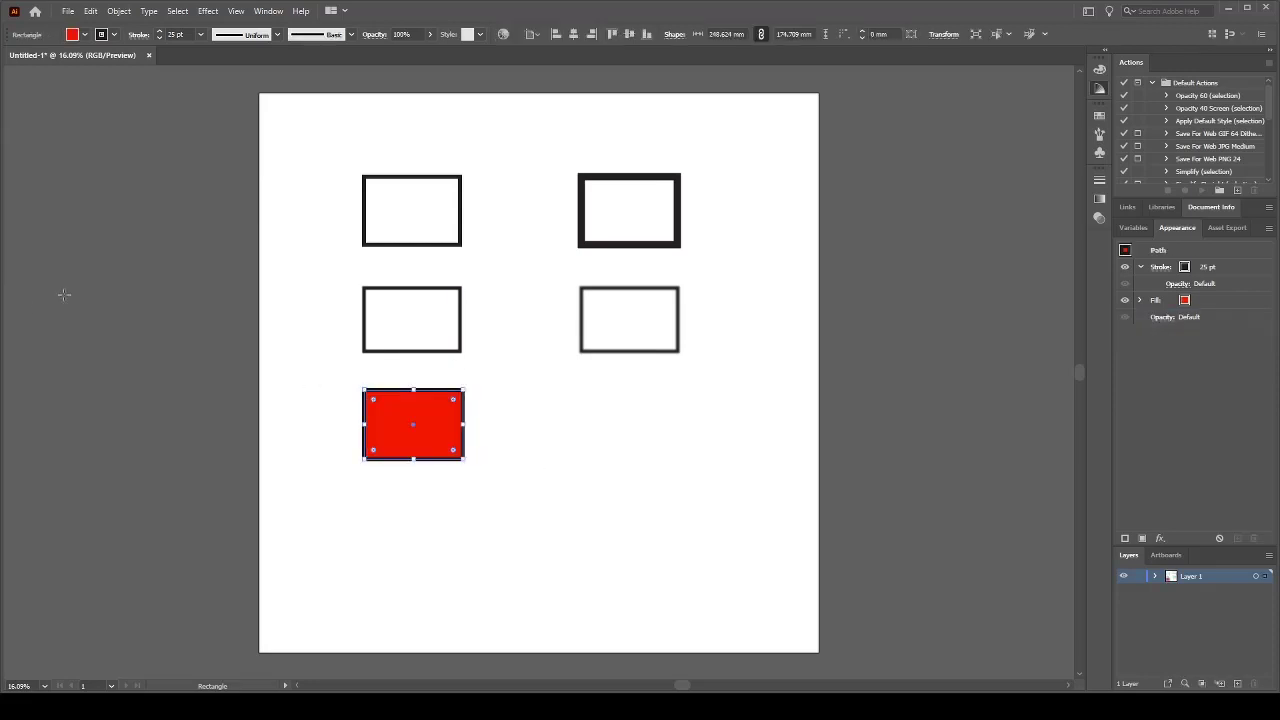
key("slash")
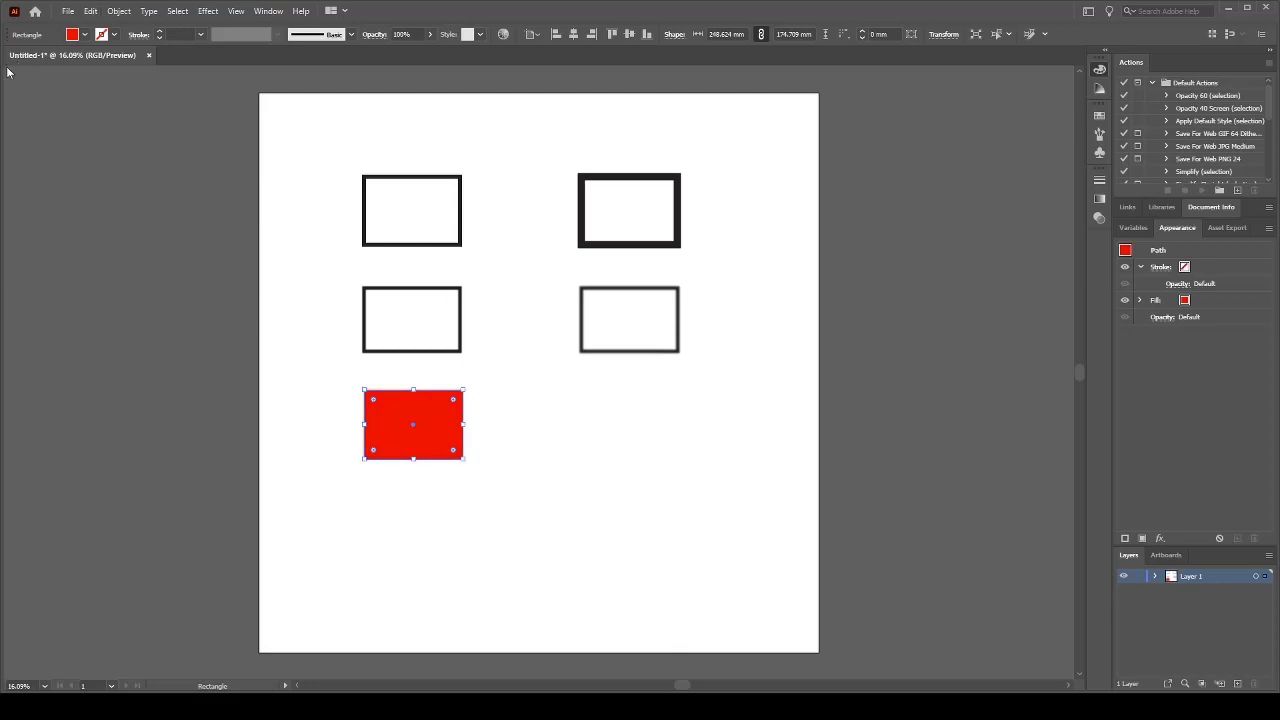
key("v")
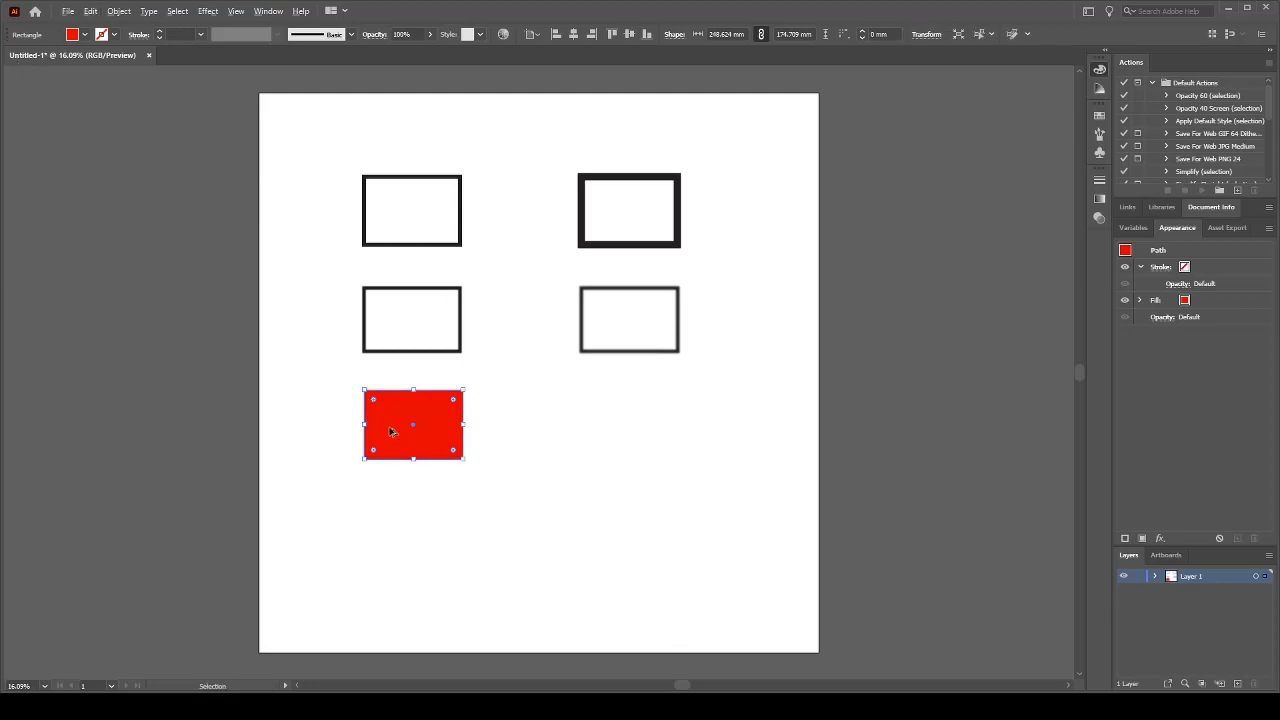
left_click_drag(390, 433, 603, 437)
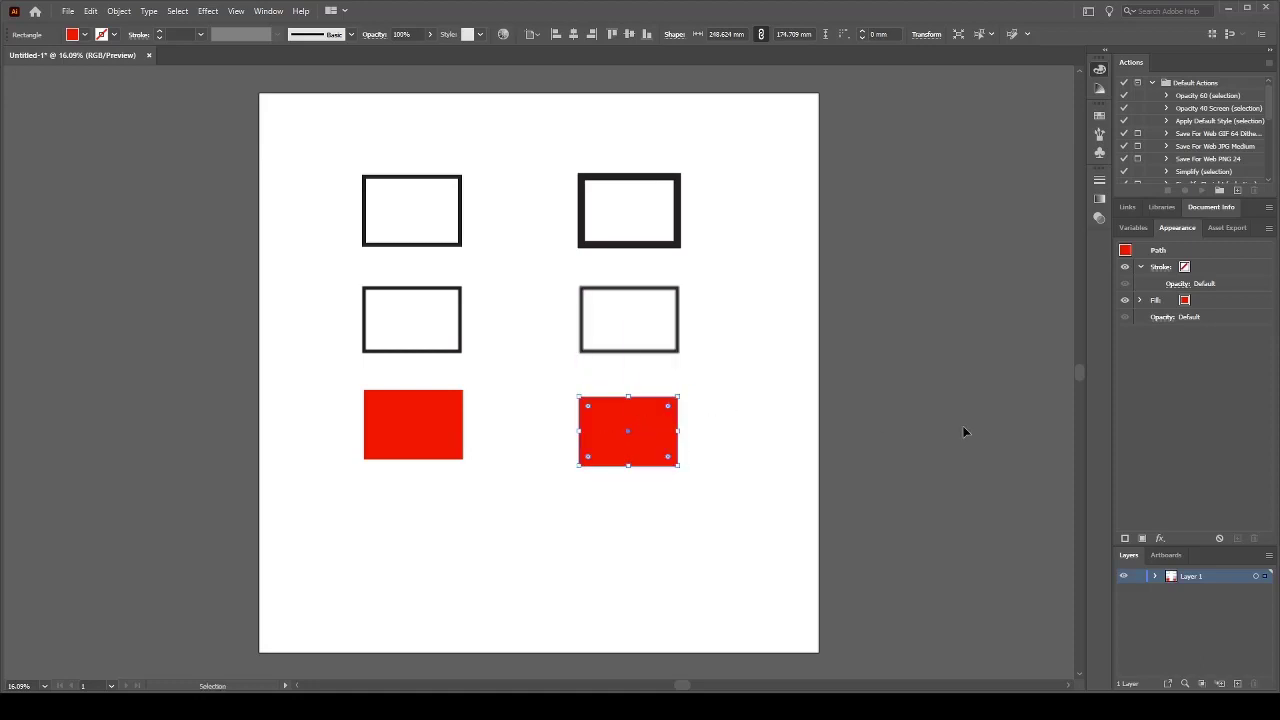
Step: Set both the width and height of the duplicated red rectangle to 248 mm
left_click(1143, 300)
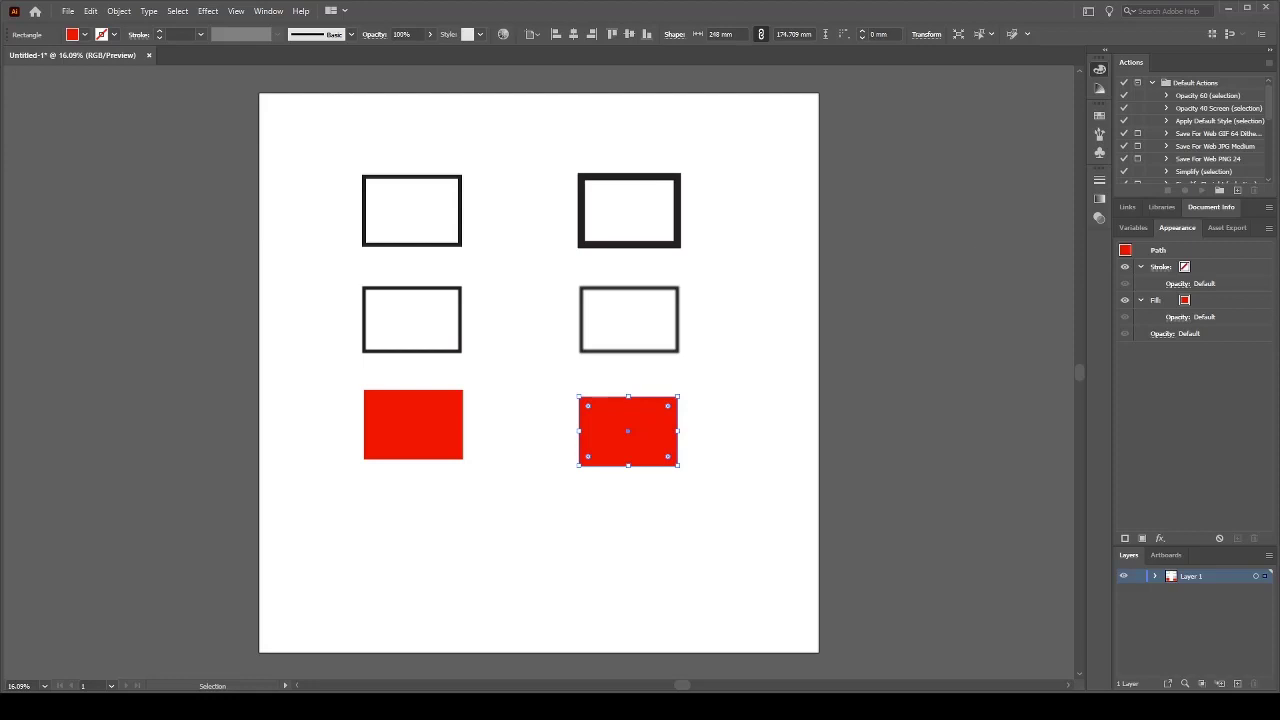
type("248")
key("Return")
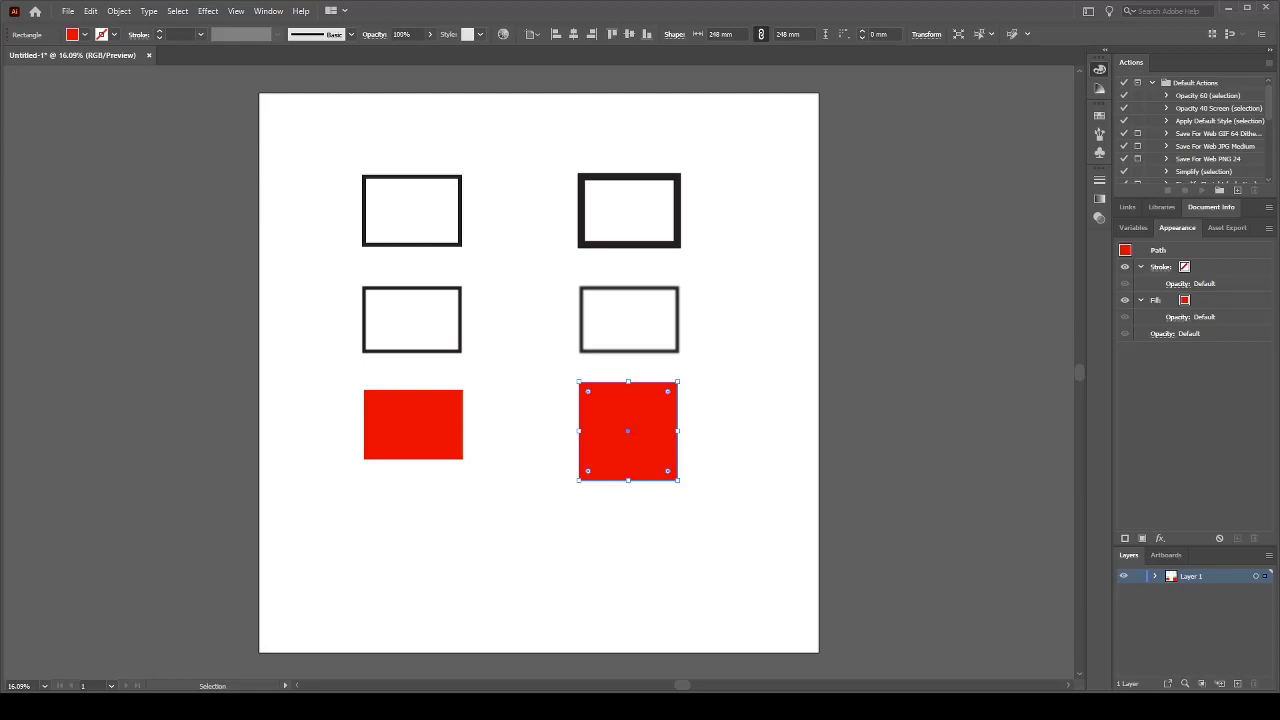
Step: Reposition the red square near the artboard's upper-left area, partly over the first thin-stroked rectangle
key("ctrl+z")
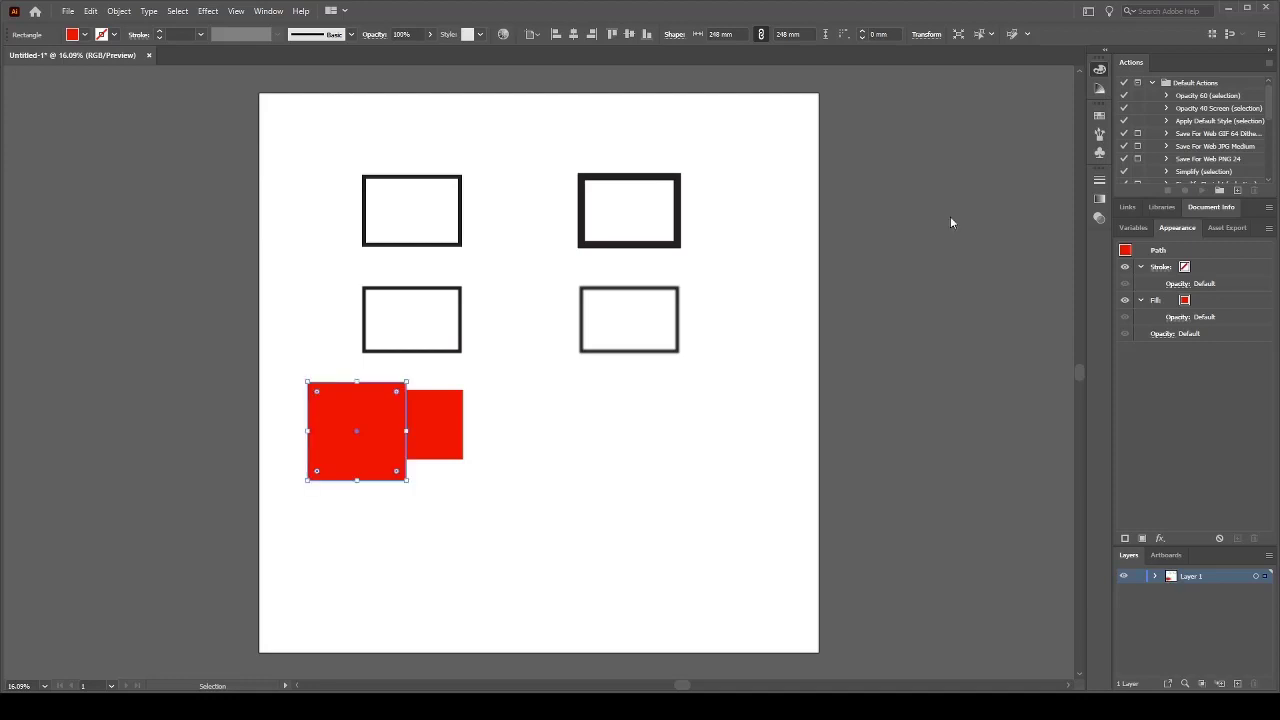
mouse_move(362, 437)
left_mouse_down()
mouse_move(418, 433)
mouse_move(357, 430)
left_mouse_up()
key("ctrl+d")
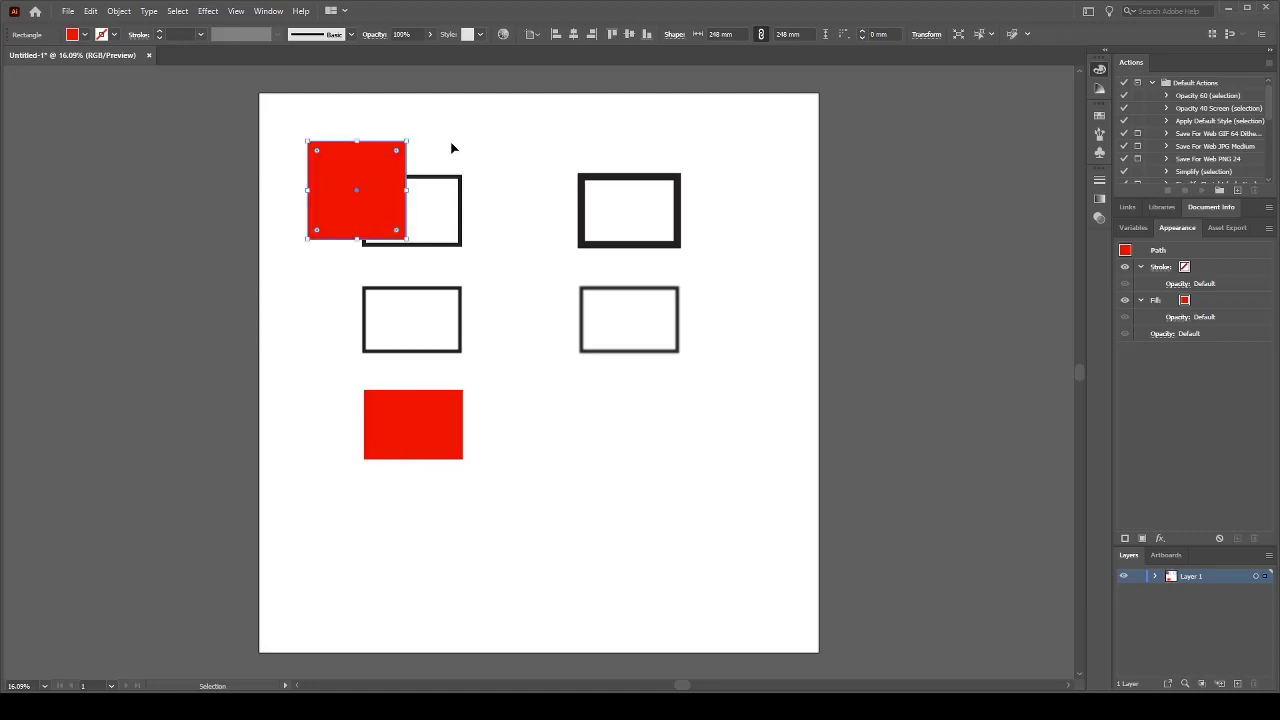
Step: Nudge the red square horizontally to the right until it covers most of the first thin-stroked rectangle, then deselect it
key("Right")
key("Right")
key("Right")
key("Right")
key("Right")
key("Right")
key("Right")
key("Right")
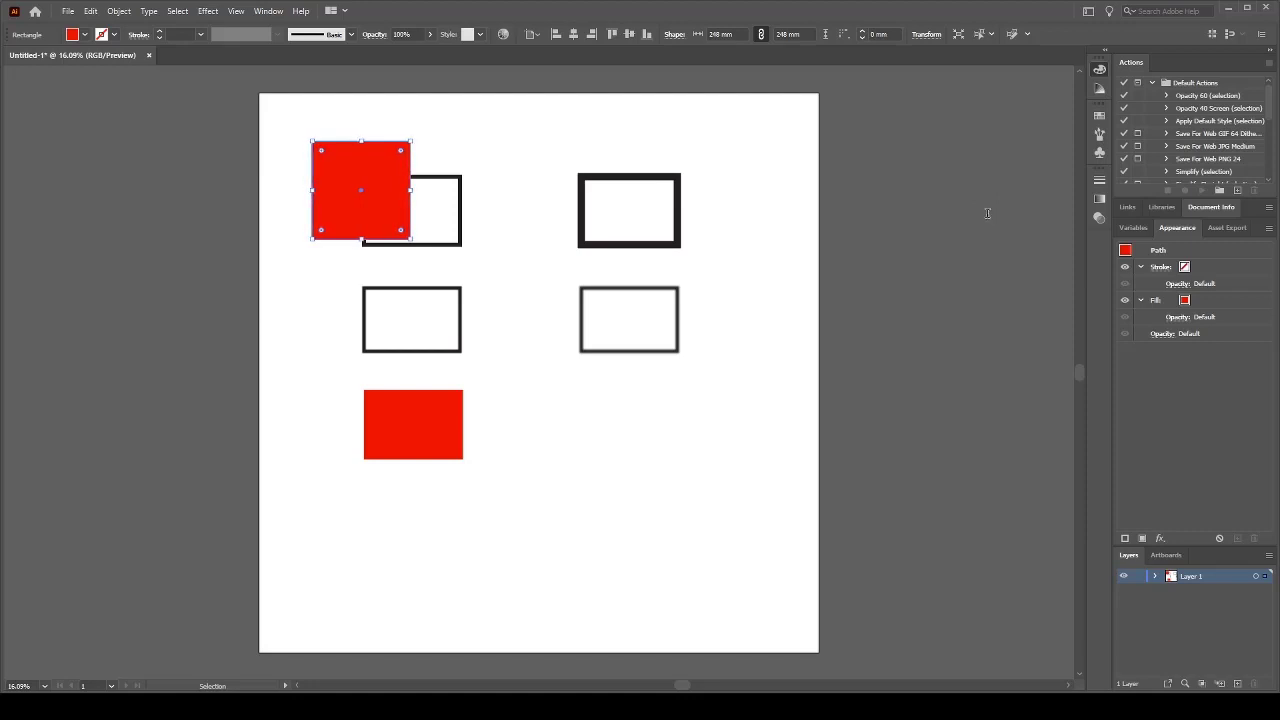
key("Right")
key("Right")
key("Right")
key("Right")
key("Right")
key("Right")
key("Right")
key("Right")
key("Right")
key("Right")
key("Right")
key("Right")
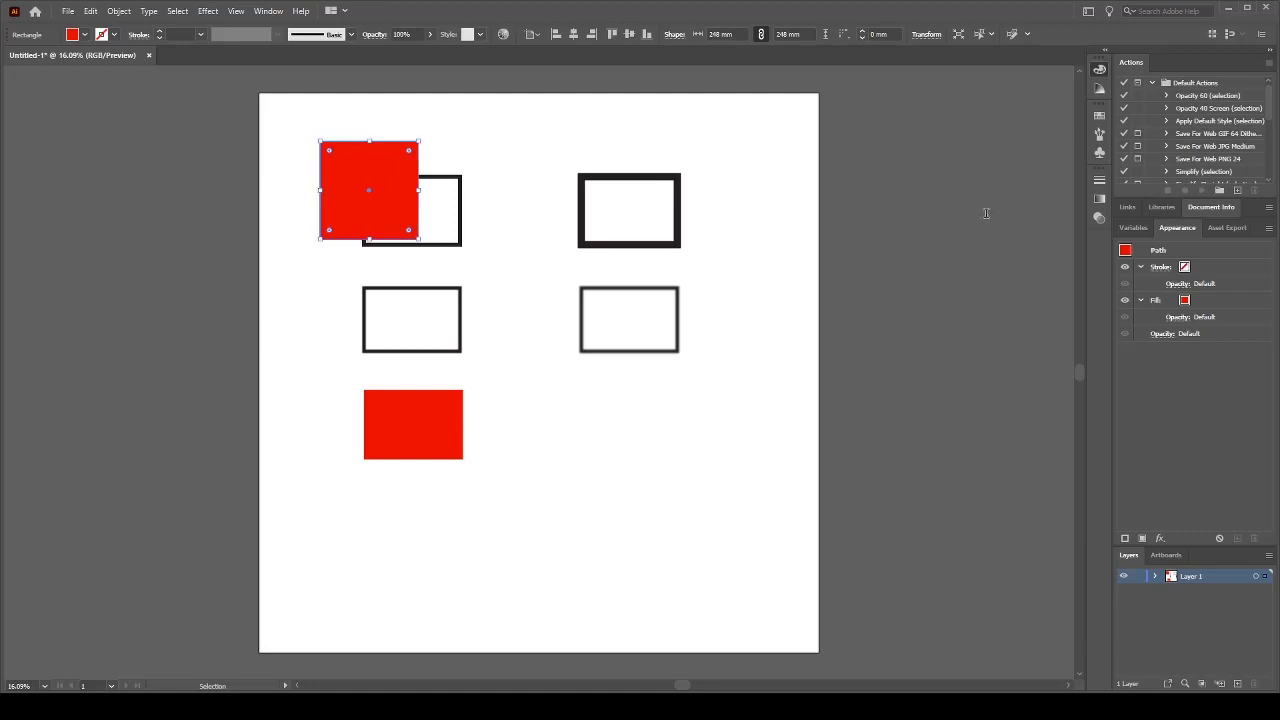
key("Right")
key("Right")
key("Right")
key("Right")
key("Right")
key("Right")
key("Right")
key("Right")
key("Right")
key("Right")
key("Right")
key("Right")
key("Right")
key("Right")
key("Right")
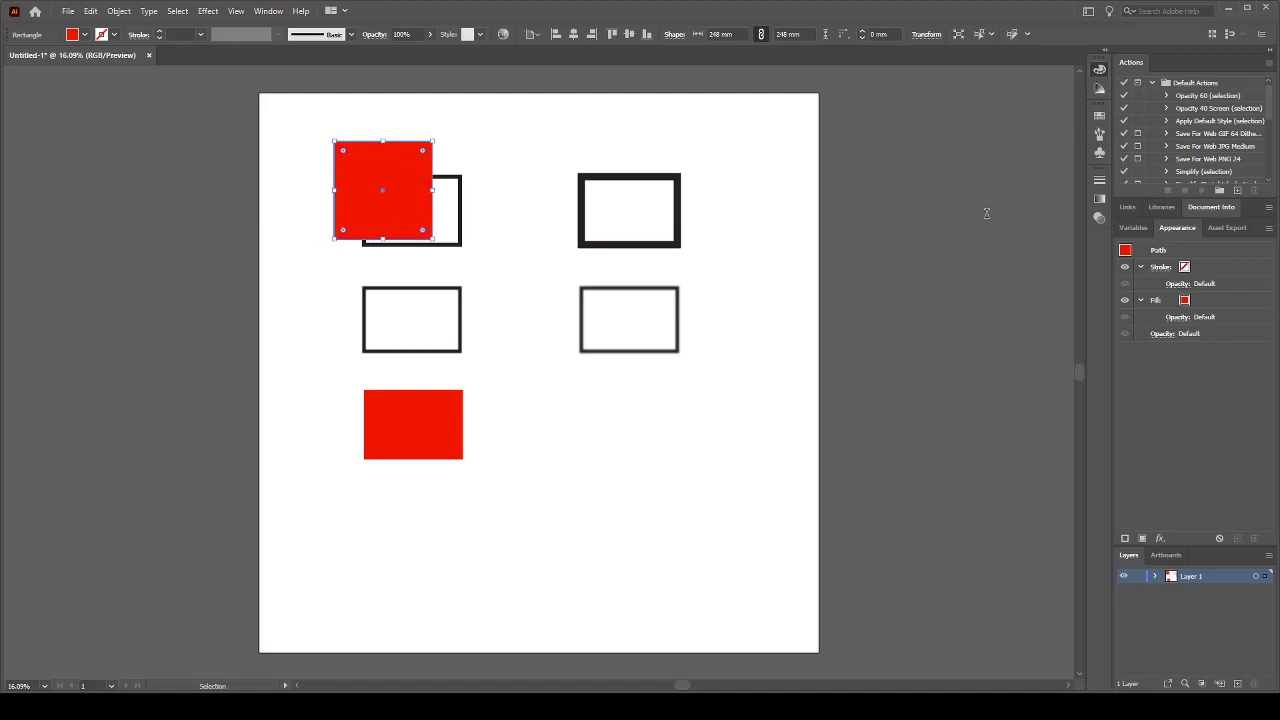
key("Right")
key("Right")
key("Right")
key("Right")
key("Right")
key("Right")
key("Right")
key("Right")
key("Right")
key("Right")
key("Right")
key("Right")
key("Right")
key("Right")
key("Right")
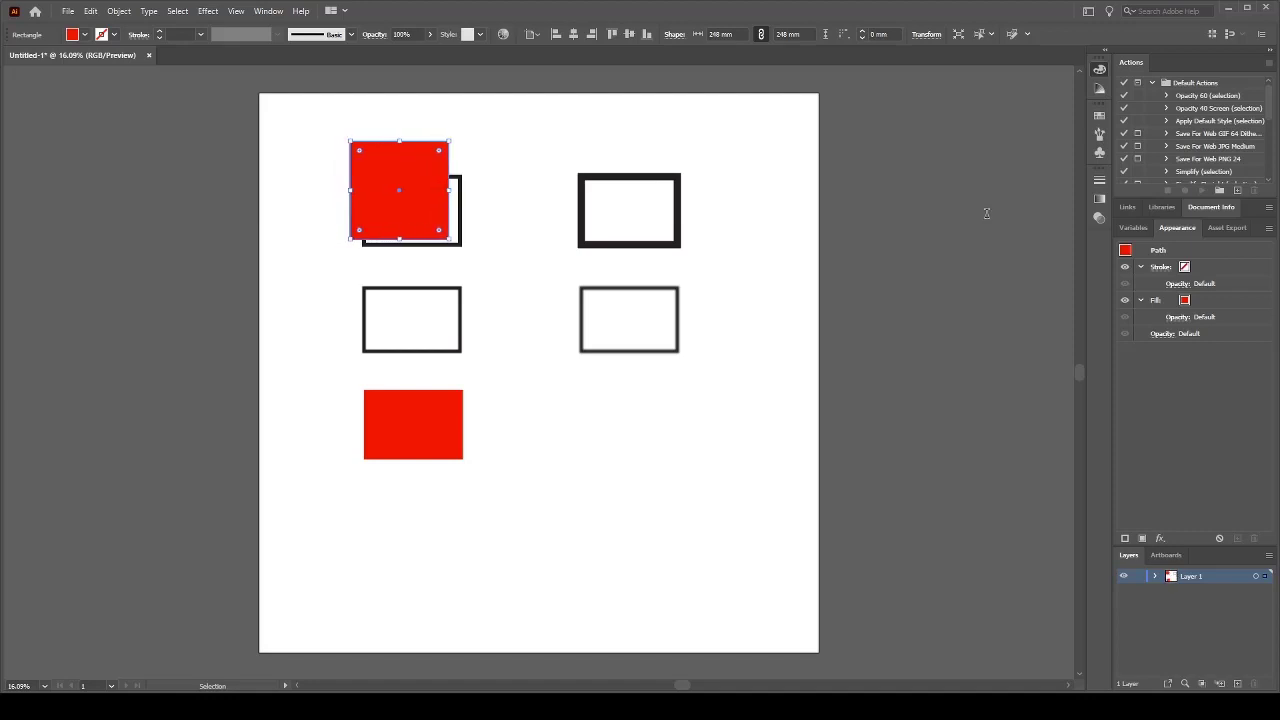
key("Right")
key("Right")
key("Right")
key("Right")
key("Right")
key("Right")
key("Right")
key("Right")
key("Right")
key("Right")
key("Right")
key("Right")
key("Right")
key("Right")
key("Right")
key("Right")
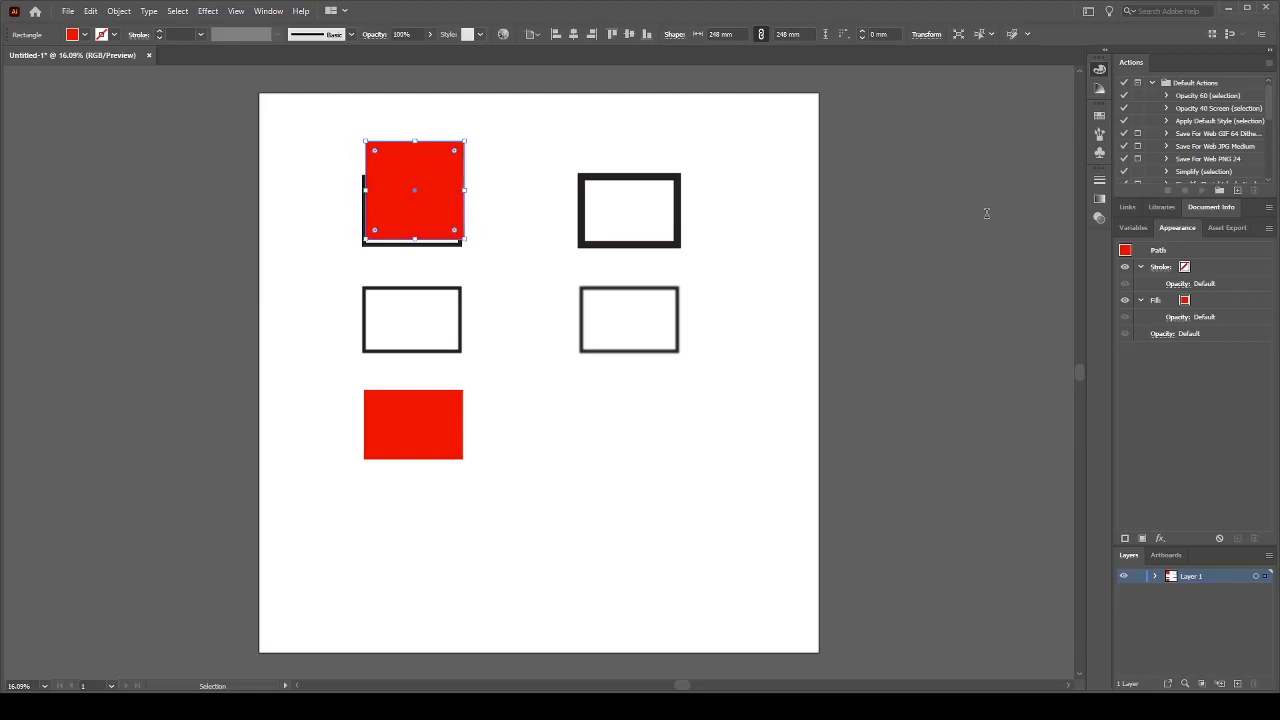
left_click(580, 134)
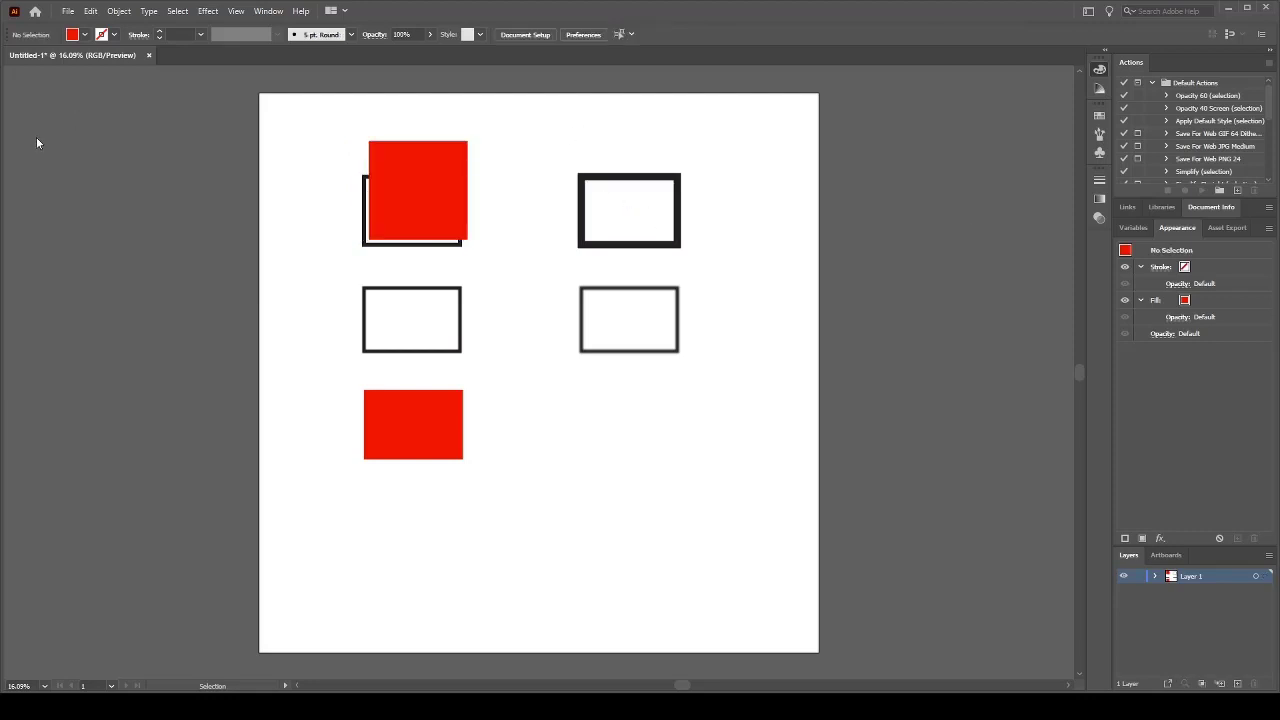
Step: Swap fill and stroke so the Paintbrush paints in red, and undo the short test stroke
key("b")
left_click_drag(348, 542, 347, 556)
key("shift+x")
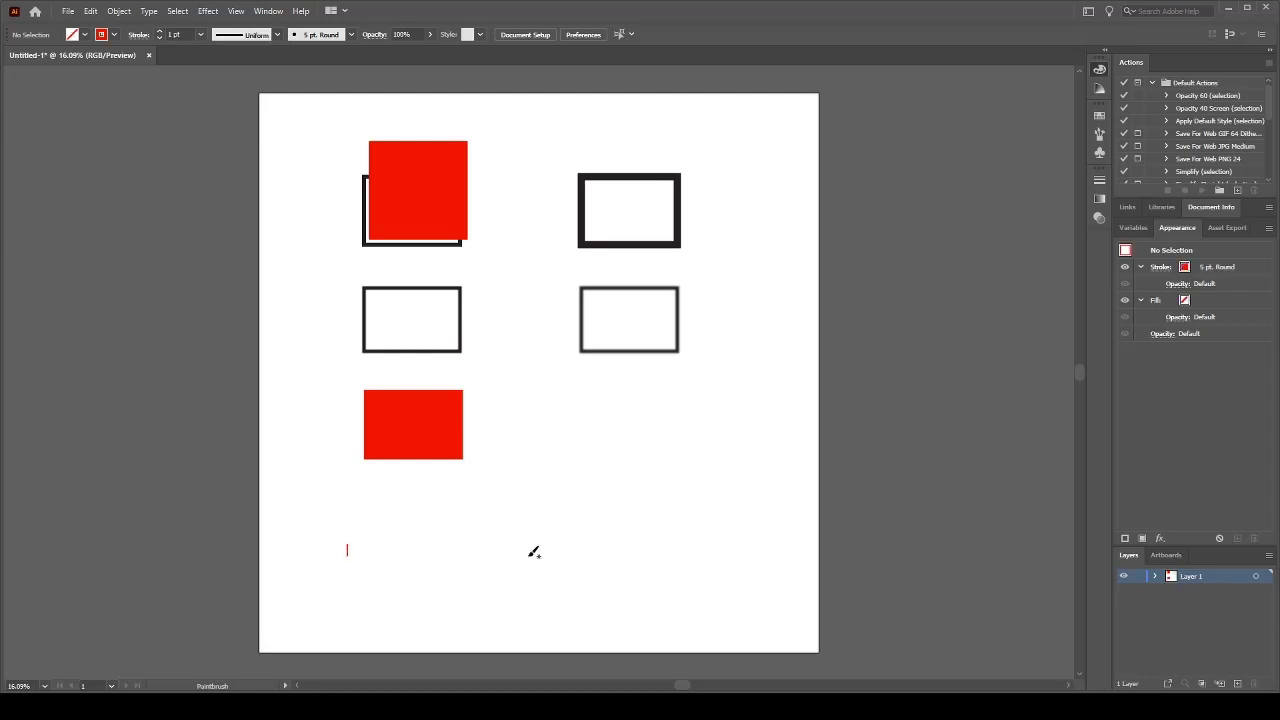
key("ctrl+z")
key("ctrl+z")
Step: Paint a horizontal line labelled x below the red rectangle and a vertical line labelled y crossing it between the columns
left_click_drag(360, 505, 756, 525)
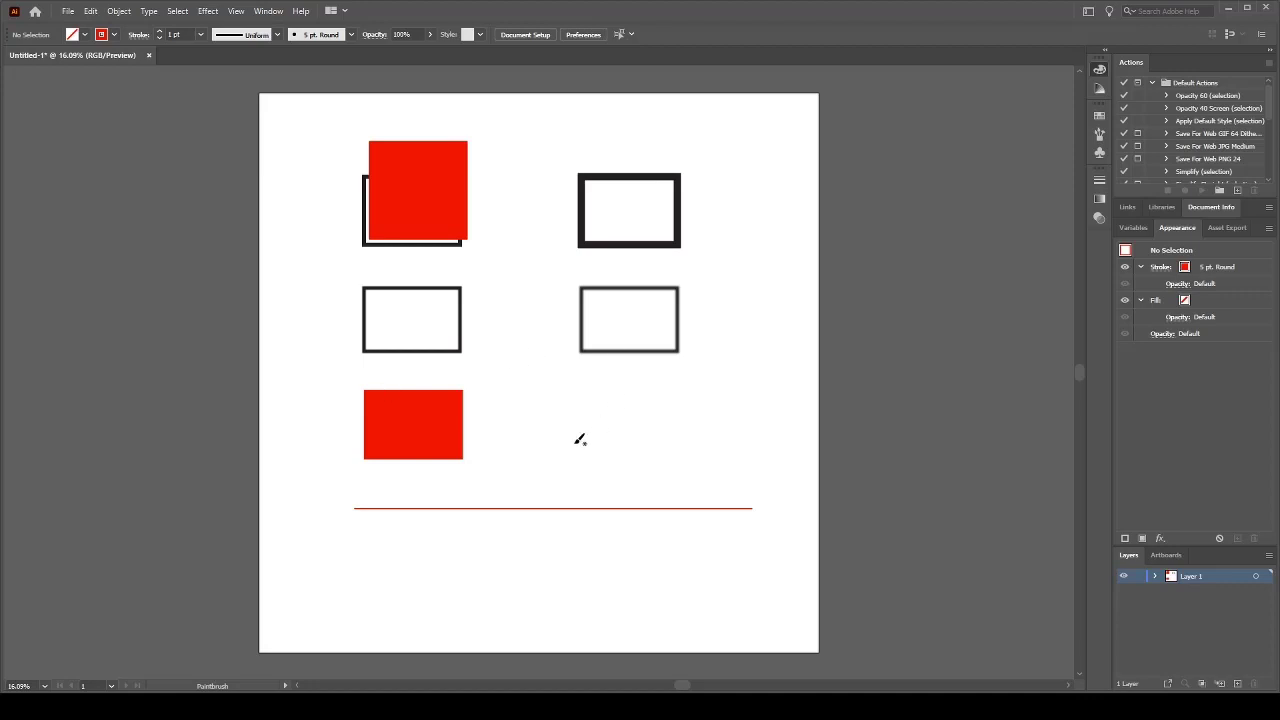
left_click_drag(528, 494, 576, 479)
left_click_drag(545, 324, 562, 610)
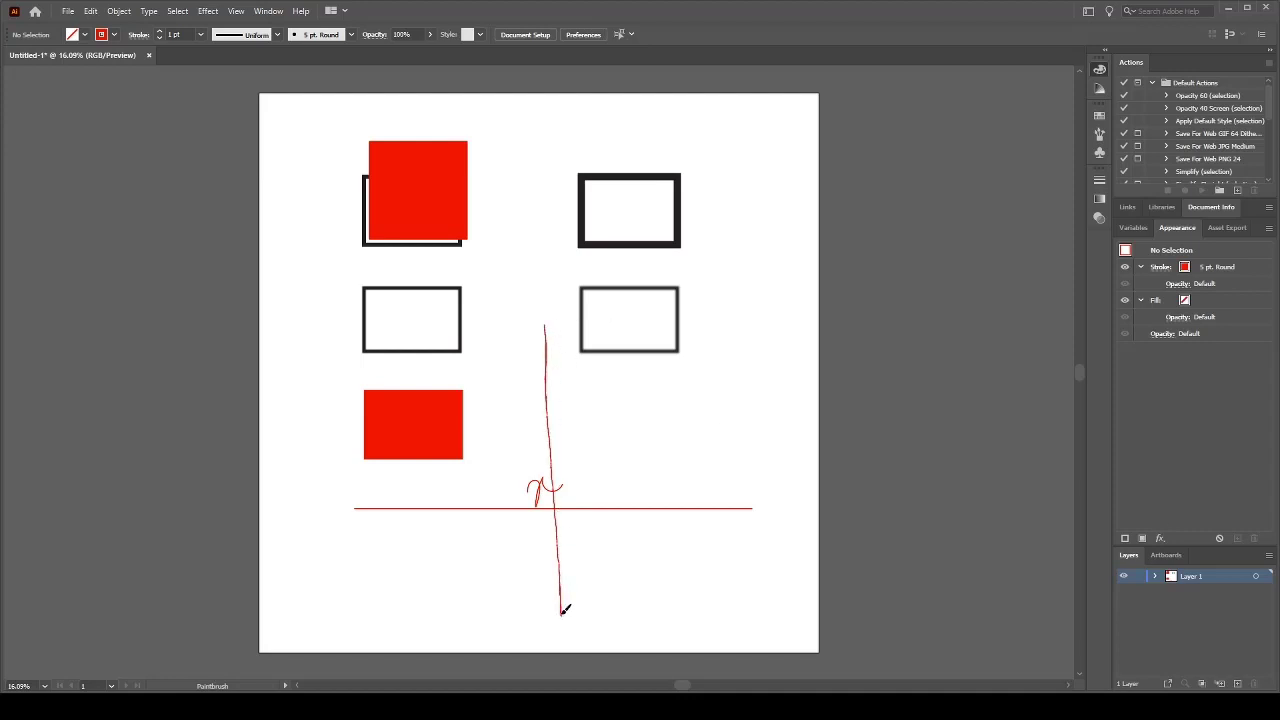
left_click_drag(569, 479, 580, 514)
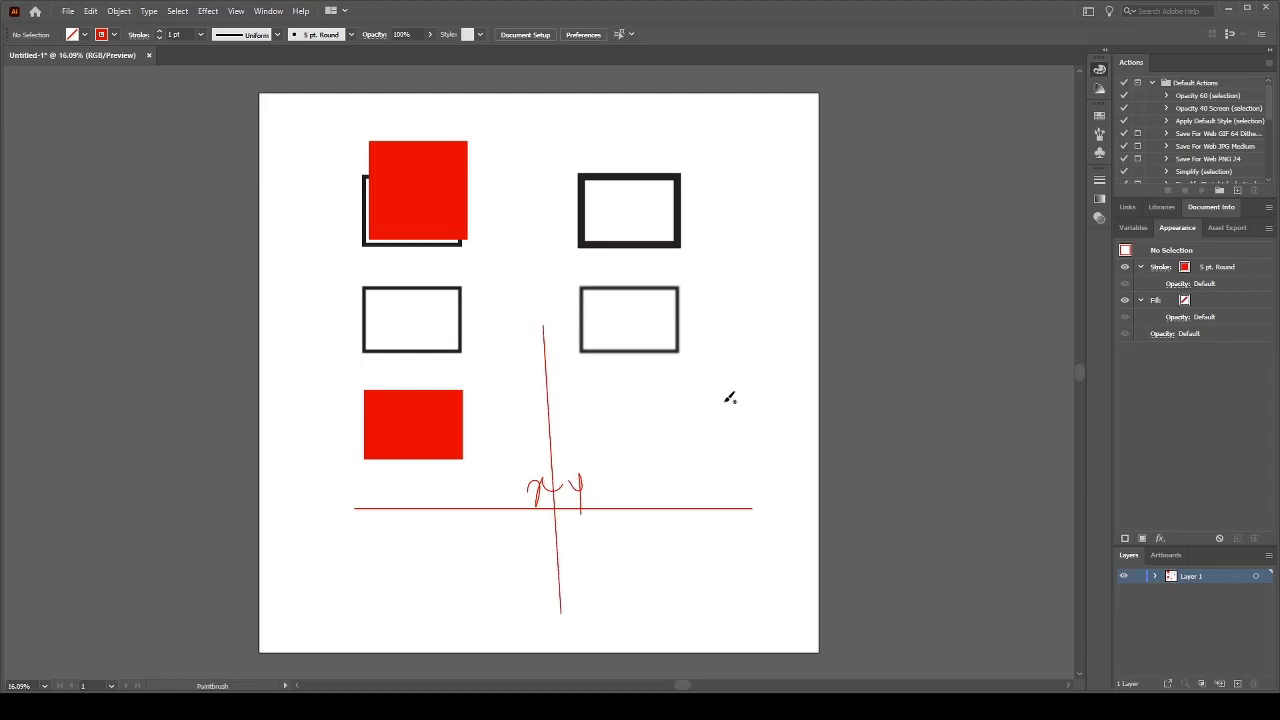
Step: Move the handwritten y below the horizontal line, close beside the lower part of the vertical line
key("v")
left_click(449, 161)
left_click_drag(577, 492, 571, 561)
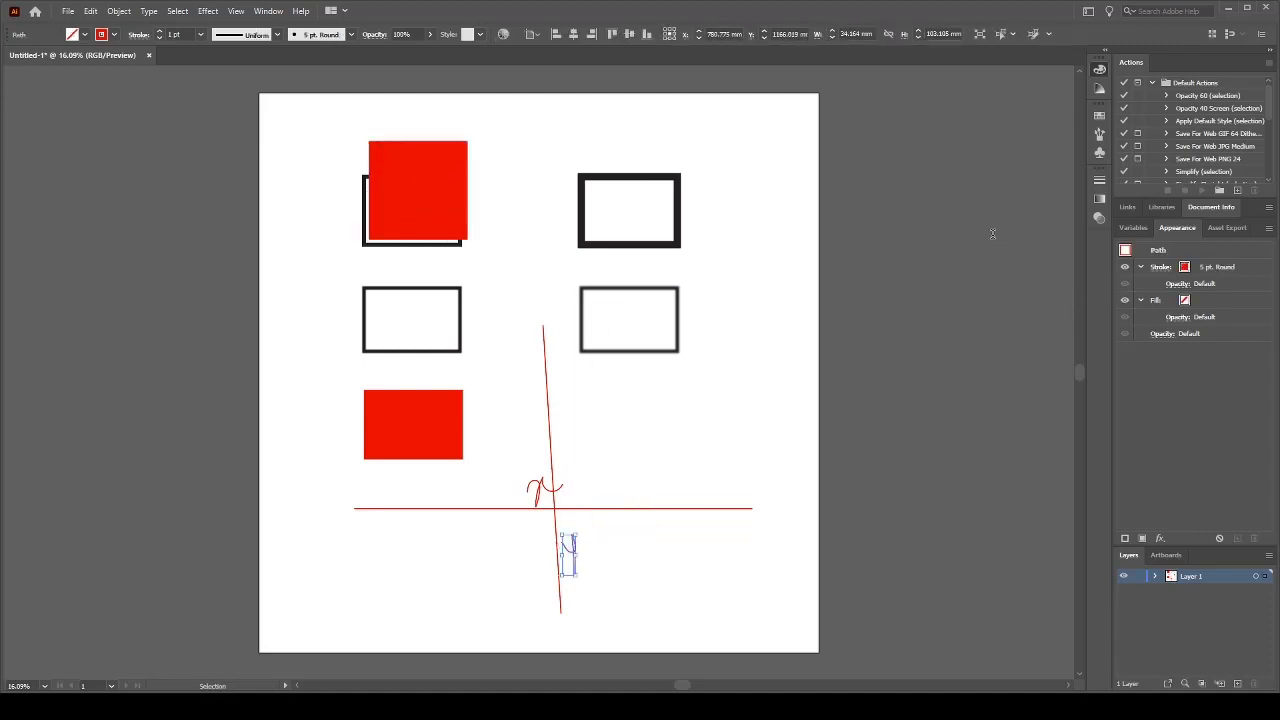
key("Down")
key("Down")
key("Down")
key("Down")
key("Down")
key("Down")
key("Down")
key("Down")
key("Down")
key("Down")
key("Down")
key("Down")
key("Down")
key("Down")
key("Down")
key("Down")
key("Down")
key("Down")
key("Down")
key("Down")
key("Down")
key("Down")
key("Down")
key("Down")
key("Down")
key("Down")
key("Down")
key("Down")
Step: Nudge the red square straight down along the y axis until it overlaps both outlined rectangles in the first column
left_click(419, 192)
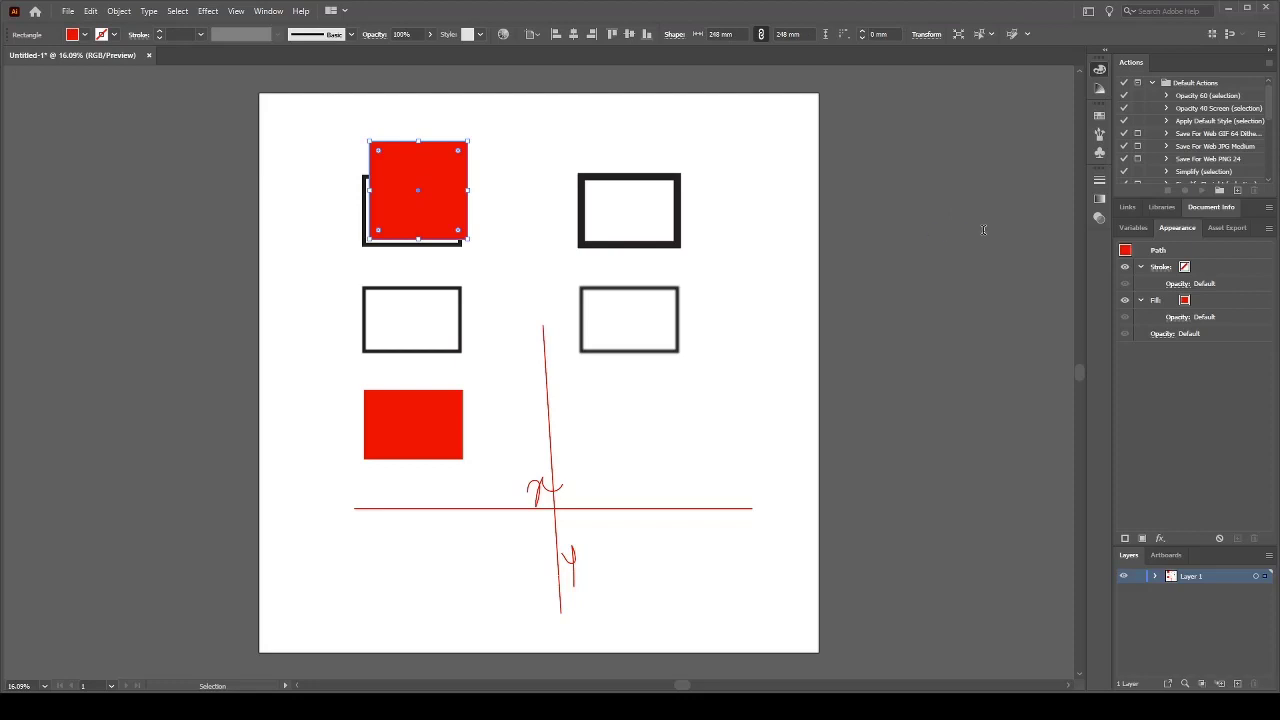
key("Down")
key("Down")
key("Down")
key("Down")
key("Down")
key("Down")
key("Down")
key("Down")
key("Down")
key("Down")
key("Down")
key("Down")
key("Down")
key("Down")
key("Down")
key("Down")
key("Down")
key("Down")
key("Down")
key("Down")
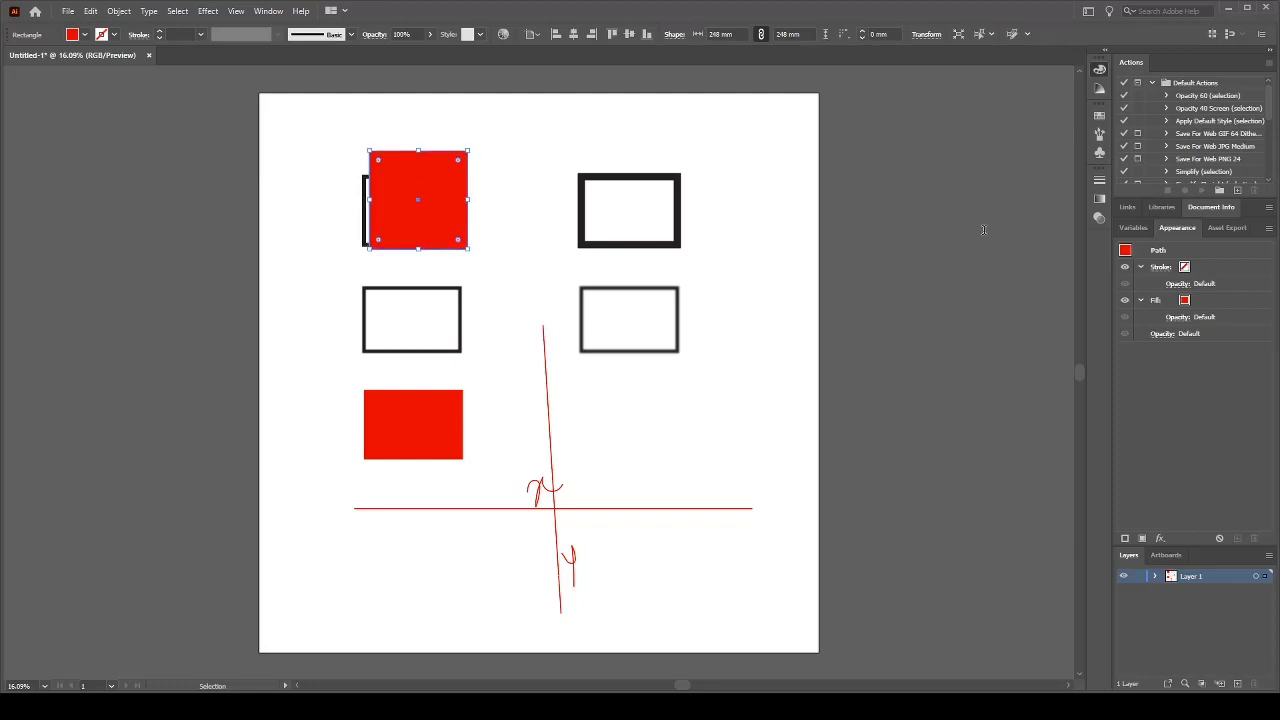
key("Down")
key("Down")
key("Down")
key("Down")
key("Down")
key("Down")
key("Down")
key("Down")
key("Down")
key("Down")
key("Down")
key("Down")
key("Down")
key("Down")
key("Down")
key("Down")
key("Down")
key("Down")
key("Down")
key("Down")
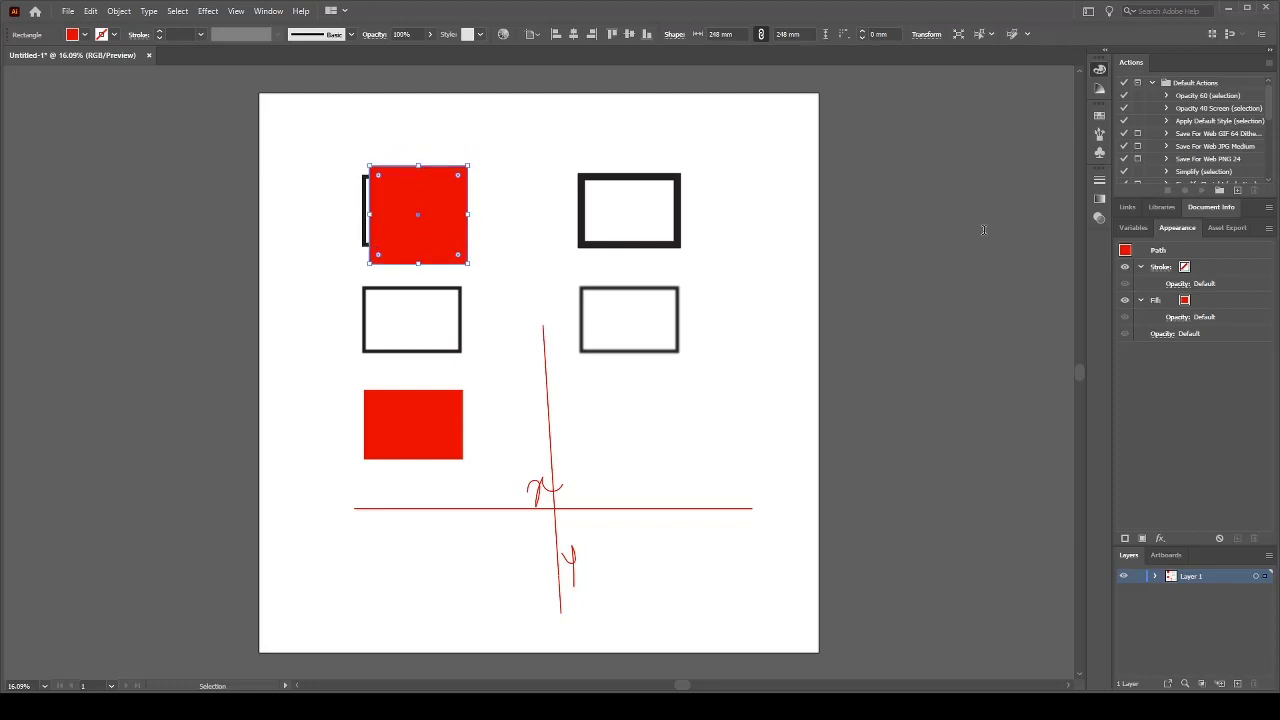
key("Down")
key("Down")
key("Down")
key("Down")
key("Down")
key("Down")
key("Down")
key("Down")
key("Down")
key("Down")
key("Down")
key("Down")
key("Down")
key("Down")
key("Down")
key("Down")
key("Down")
key("Down")
key("Down")
key("Down")
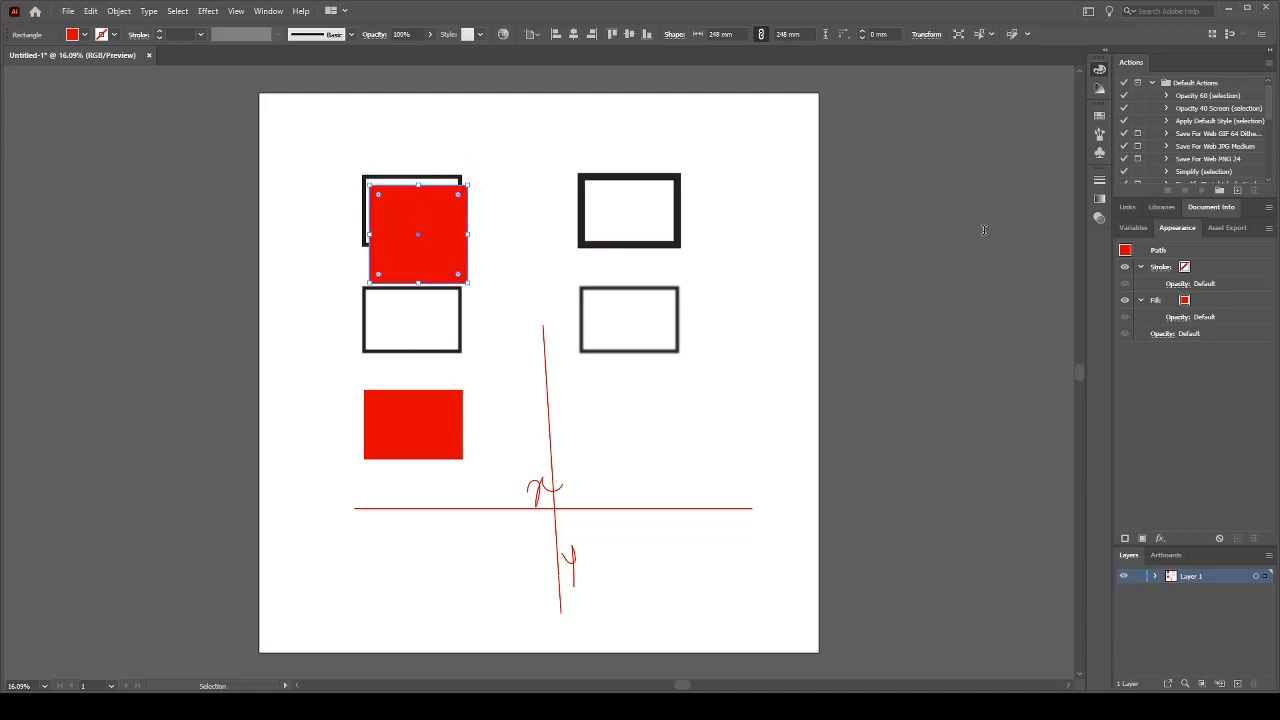
key("Down")
key("Down")
key("Down")
key("Down")
key("Down")
key("Down")
key("Down")
key("Down")
key("Down")
key("Down")
key("Down")
key("Down")
key("Down")
key("Down")
key("Down")
key("Down")
key("Down")
key("Down")
key("Down")
key("Down")
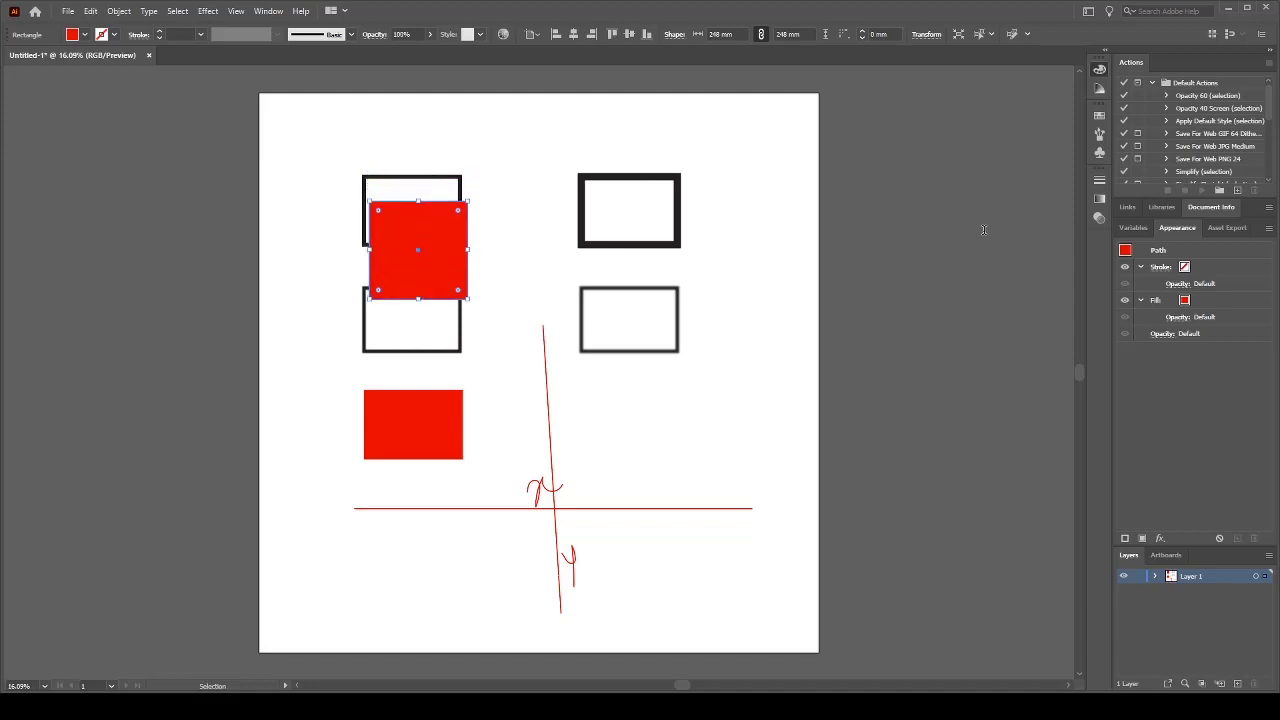
key("Down")
key("Down")
key("Down")
key("Down")
key("Down")
key("Down")
key("Down")
key("Down")
key("Down")
key("Down")
key("Down")
key("Down")
key("Down")
key("Down")
key("Down")
key("Down")
key("Down")
key("Down")
key("Down")
key("Down")
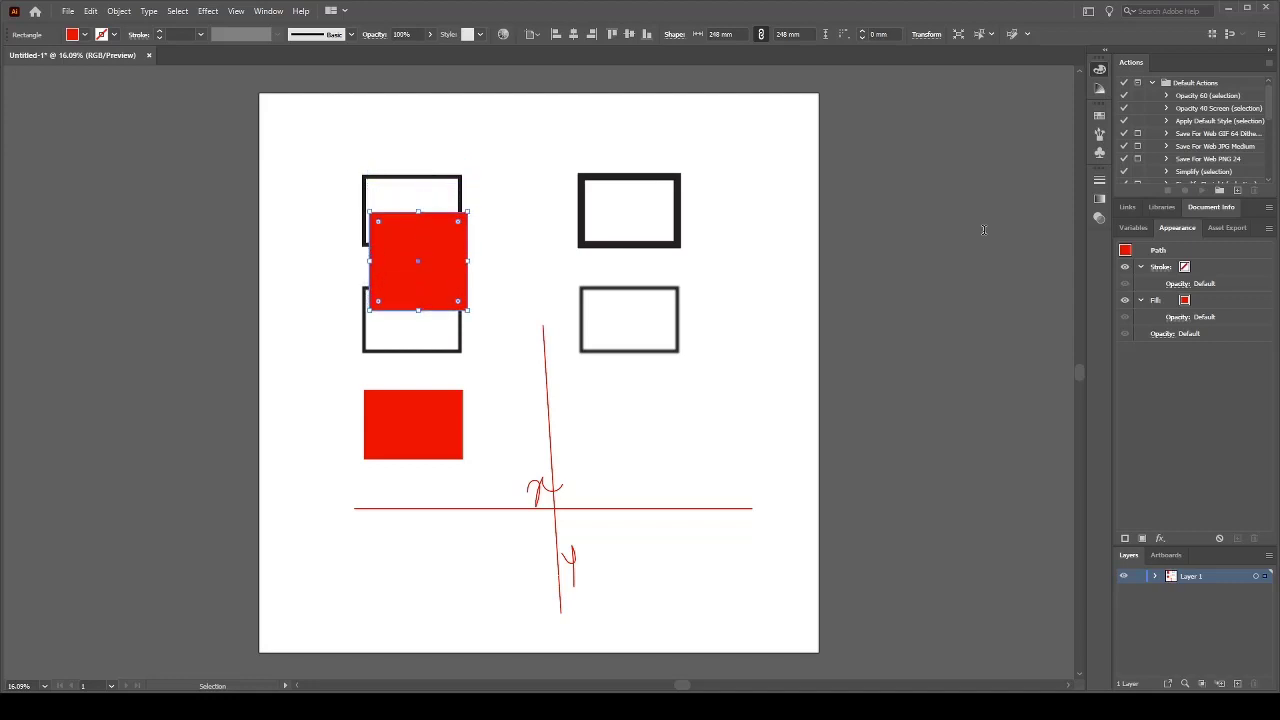
key("Down")
key("Down")
key("Down")
key("Down")
key("Down")
key("Down")
key("Down")
key("Down")
key("Down")
key("Down")
key("Down")
key("Down")
key("Down")
key("Down")
key("Down")
key("Down")
key("Down")
key("Down")
key("Down")
key("Down")
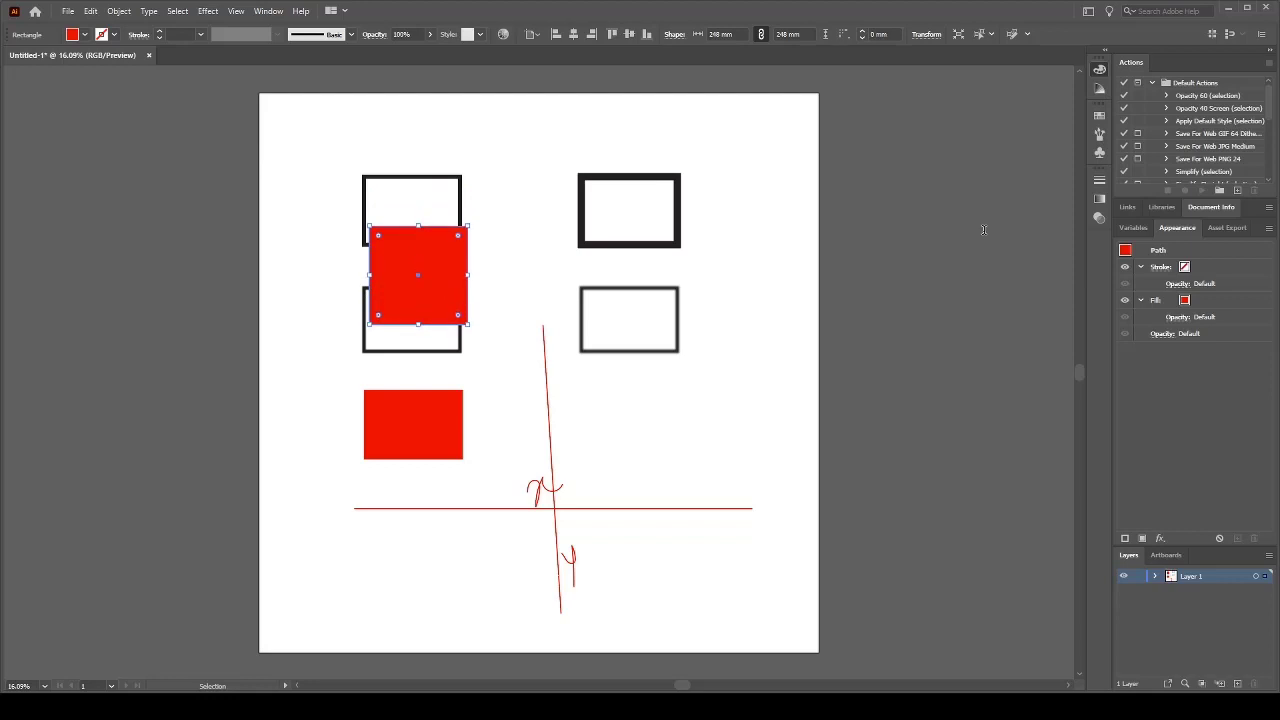
Step: Nudge the red square farther straight down the first column until it overlaps the upper part of the red rectangle
key("Down")
key("Down")
key("Down")
key("Down")
key("Down")
key("Down")
key("Down")
key("Down")
key("Down")
key("Down")
key("Down")
key("Down")
key("Down")
key("Down")
key("Down")
key("Down")
key("Down")
key("Down")
key("Down")
key("Down")
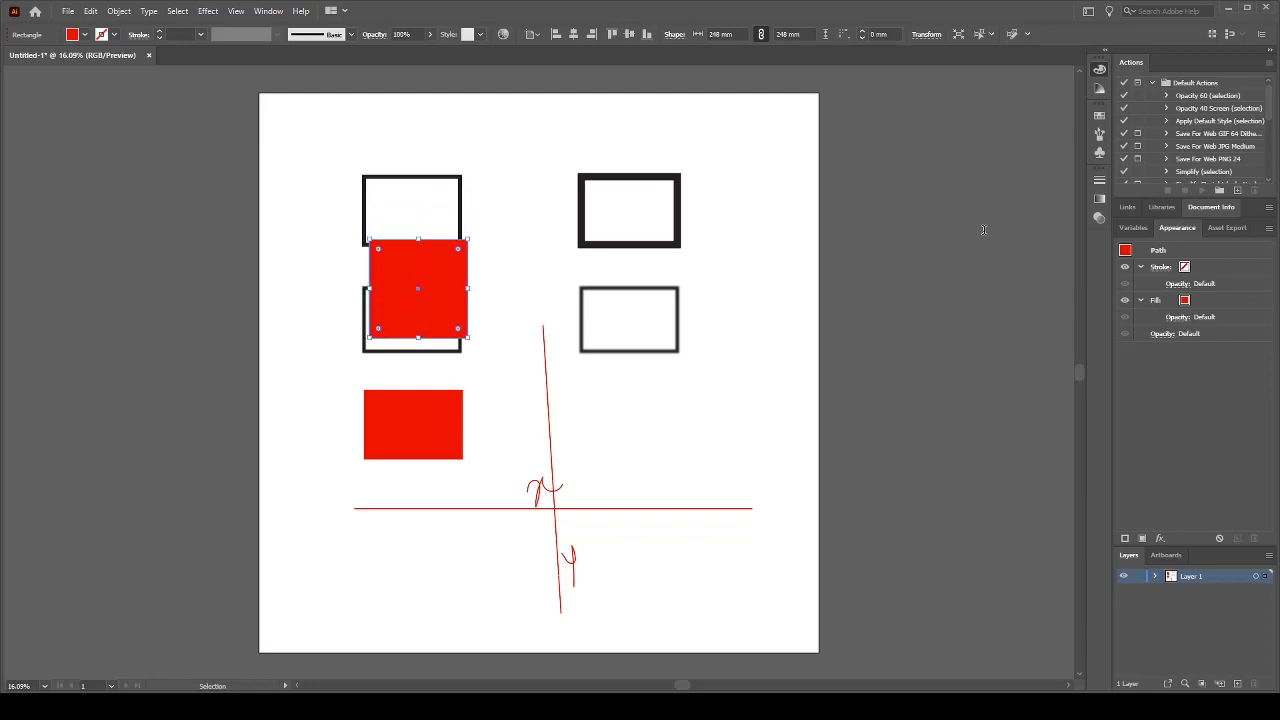
key("Down")
key("Down")
key("Down")
key("Down")
key("Down")
key("Down")
key("Down")
key("Down")
key("Down")
key("Down")
key("Down")
key("Down")
key("Down")
key("Down")
key("Down")
key("Down")
key("Down")
key("Down")
key("Down")
key("Down")
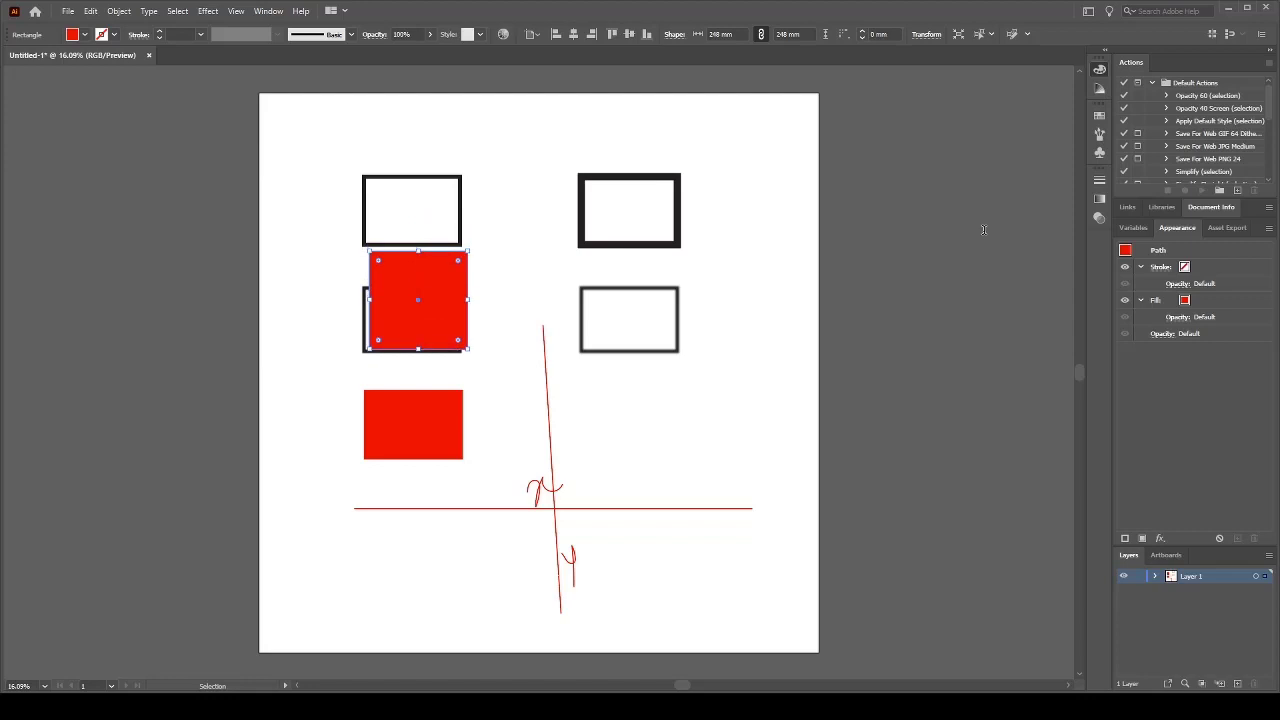
key("Down")
key("Down")
key("Down")
key("Down")
key("Down")
key("Down")
key("Down")
key("Down")
key("Down")
key("Down")
key("Down")
key("Down")
key("Down")
key("Down")
key("Down")
key("Down")
key("Down")
key("Down")
key("Down")
key("Down")
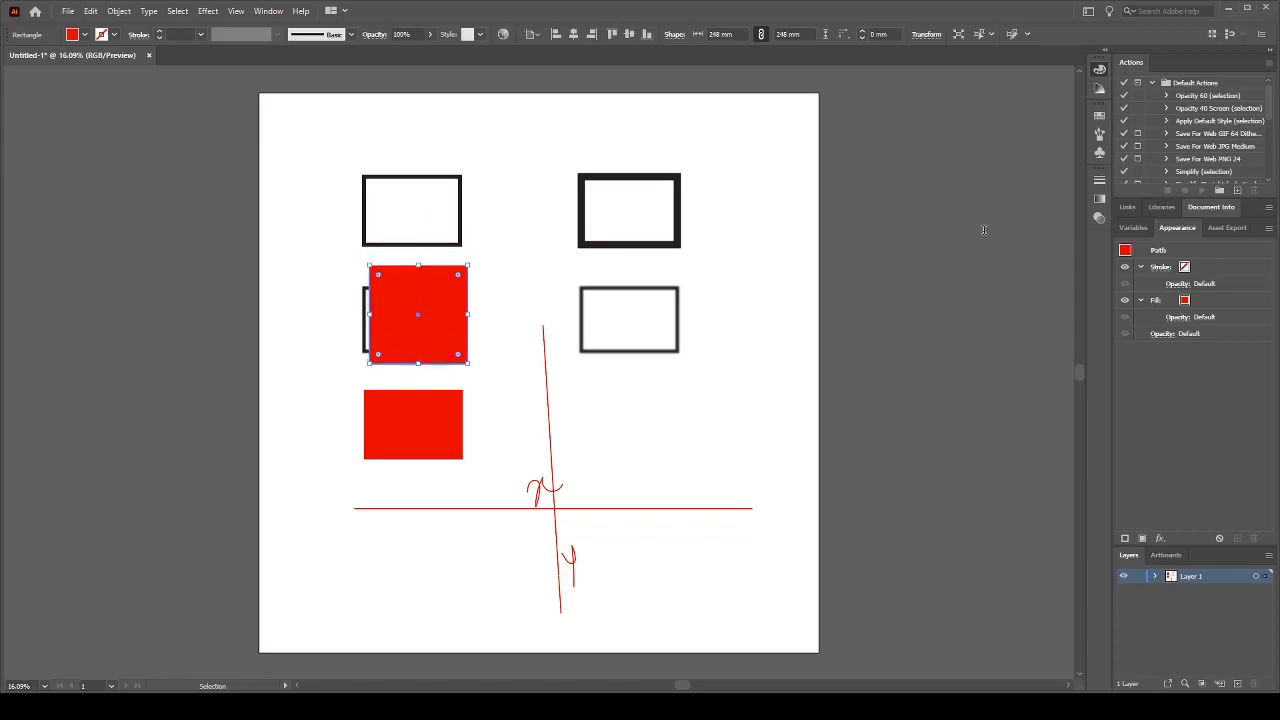
key("Down")
key("Down")
key("Down")
key("Down")
key("Down")
key("Down")
key("Down")
key("Down")
key("Down")
key("Down")
key("Down")
key("Down")
key("Down")
key("Down")
key("Down")
key("Down")
key("Down")
key("Down")
key("Down")
key("Down")
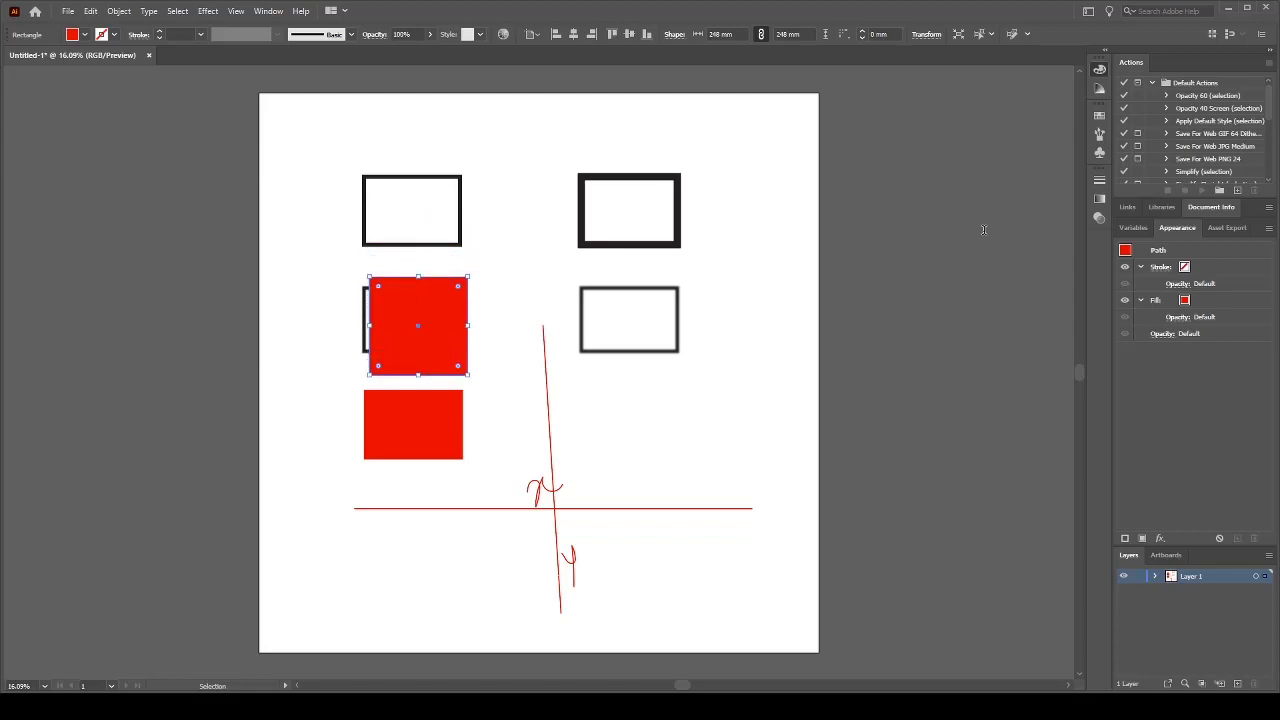
key("Down")
key("Down")
key("Down")
key("Down")
key("Down")
key("Down")
key("Down")
key("Down")
key("Down")
key("Down")
key("Down")
key("Down")
key("Down")
key("Down")
key("Down")
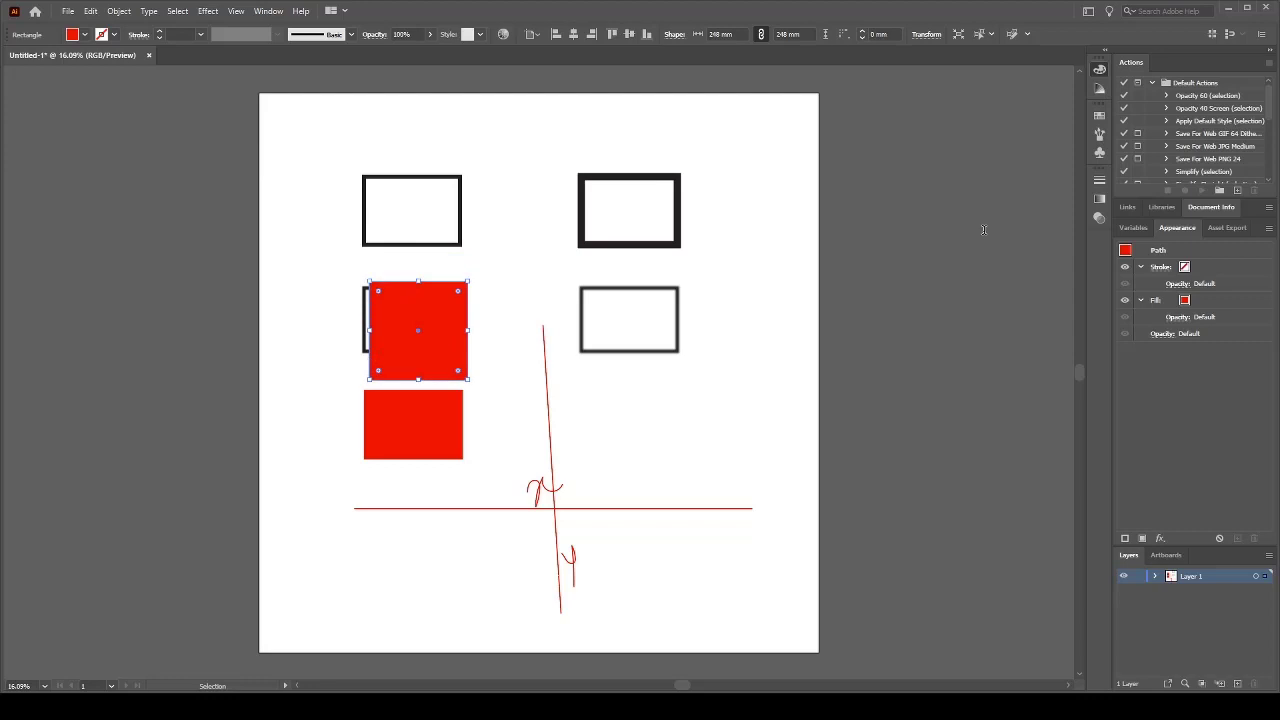
key("Down")
key("Down")
key("Down")
key("Down")
key("Down")
key("Down")
key("Down")
key("Down")
key("Down")
key("Down")
key("Down")
key("Down")
key("Down")
key("Down")
key("Down")
key("Down")
key("Down")
key("Down")
key("Down")
key("Down")
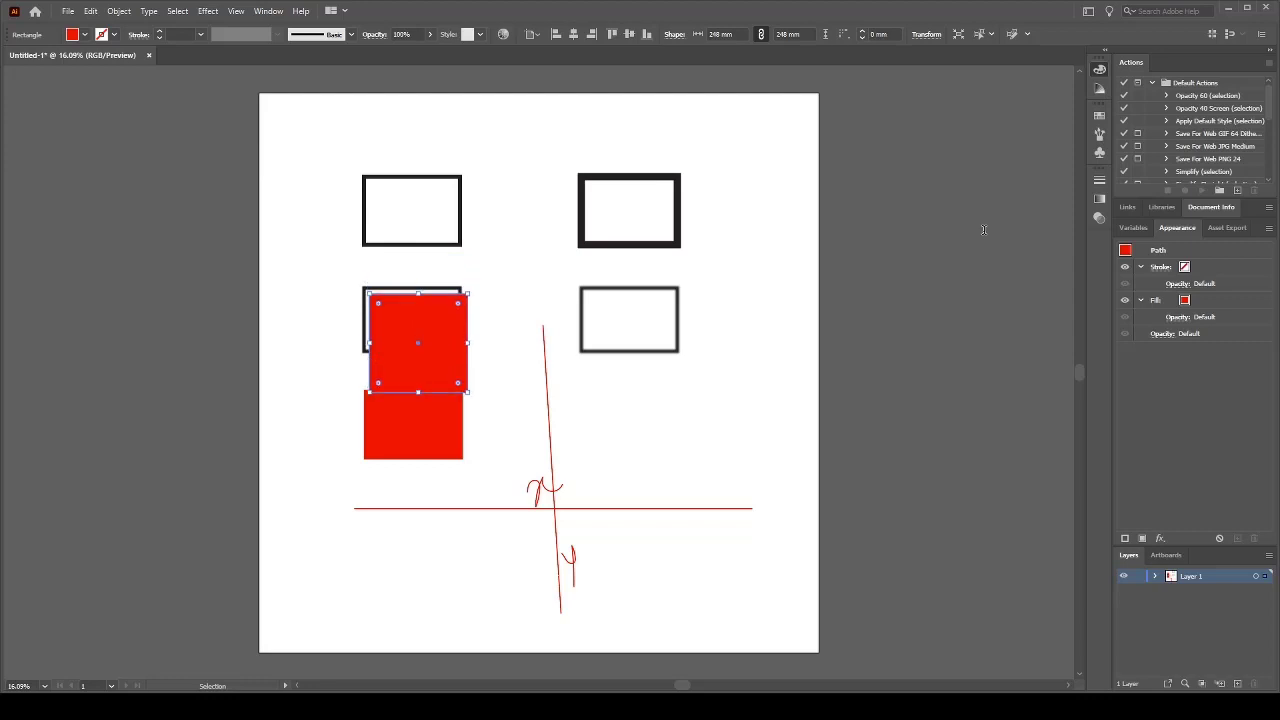
key("Down")
key("Down")
key("Down")
key("Down")
key("Down")
key("Down")
key("Down")
key("Down")
key("Down")
key("Down")
key("Down")
key("Down")
key("Down")
key("Down")
key("Down")
key("Down")
key("Down")
key("Down")
key("Down")
key("Down")
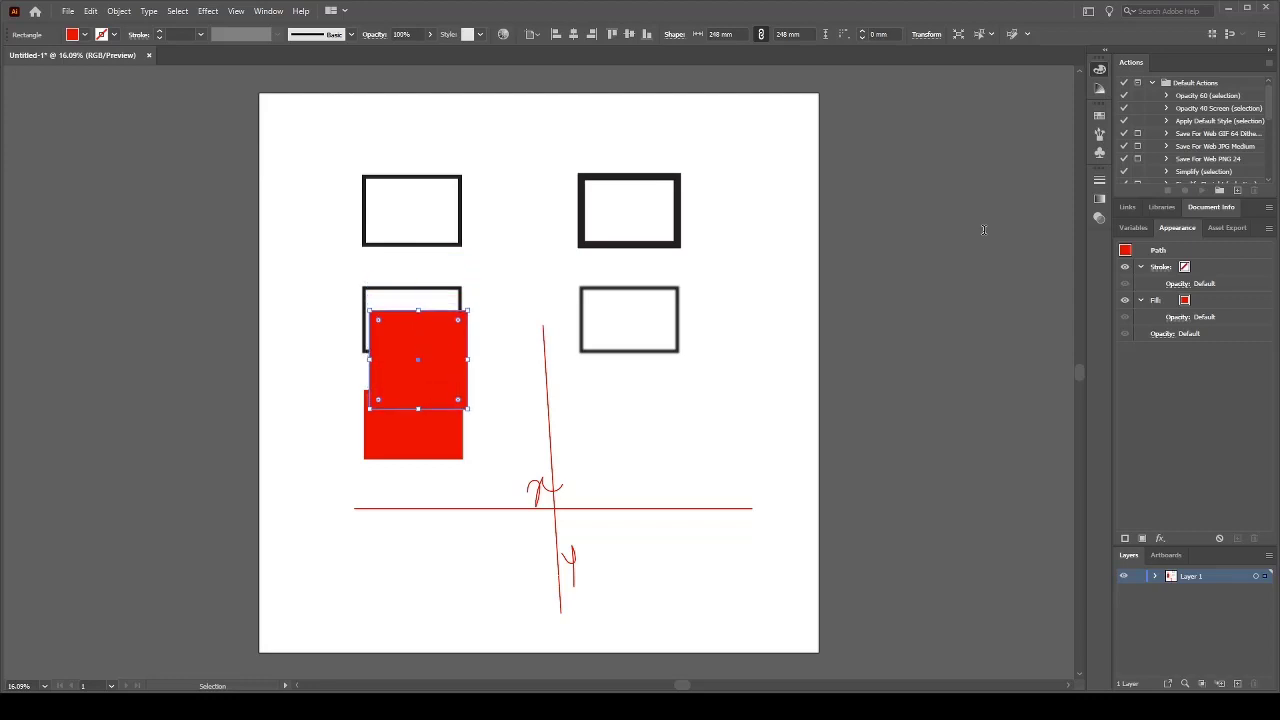
key("Down")
key("Down")
key("Down")
key("Down")
key("Down")
key("Down")
key("Down")
key("Down")
key("Down")
key("Down")
key("Down")
key("Down")
key("Down")
key("Down")
key("Down")
key("Down")
key("Down")
key("Down")
key("Down")
key("Down")
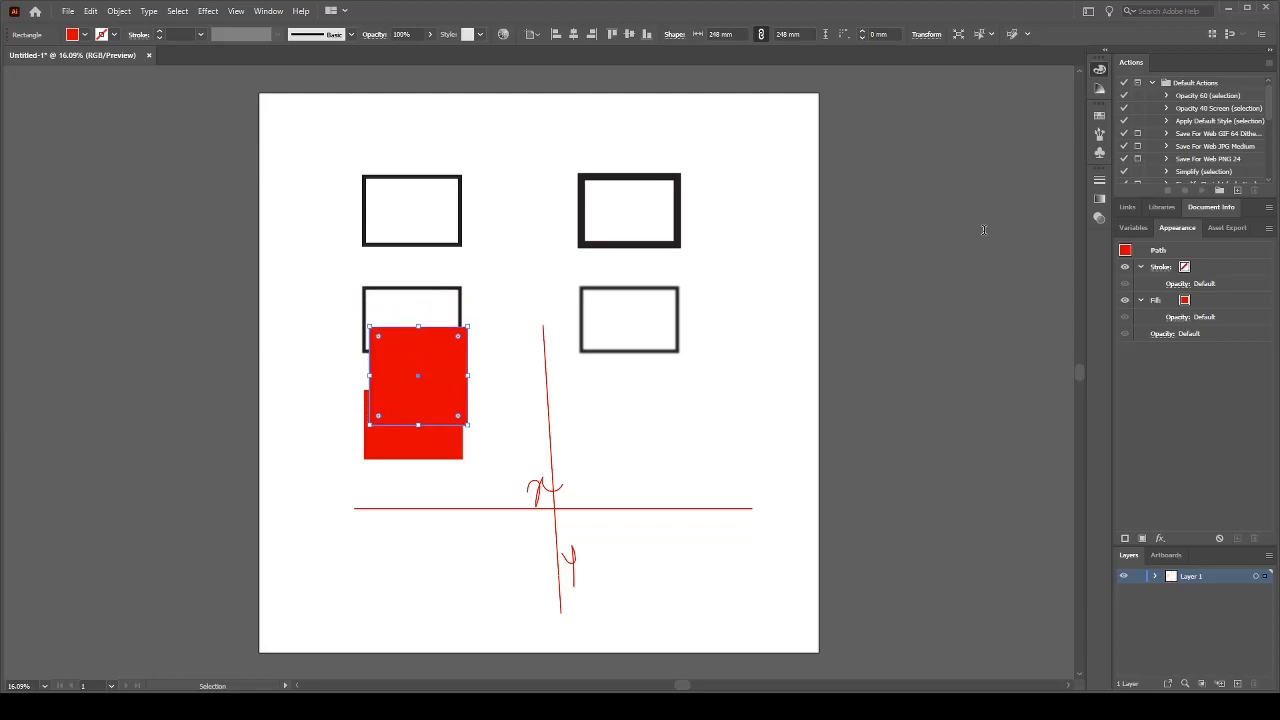
Step: Nudge the red square straight down along the y axis until it covers most of the red rectangle in the first column
key("Down")
key("Down")
key("Down")
key("Down")
key("Down")
key("Down")
key("Down")
key("Down")
key("Down")
key("Down")
key("Down")
key("Down")
key("Down")
key("Down")
key("Down")
key("Down")
key("Down")
key("Down")
key("Down")
key("Down")
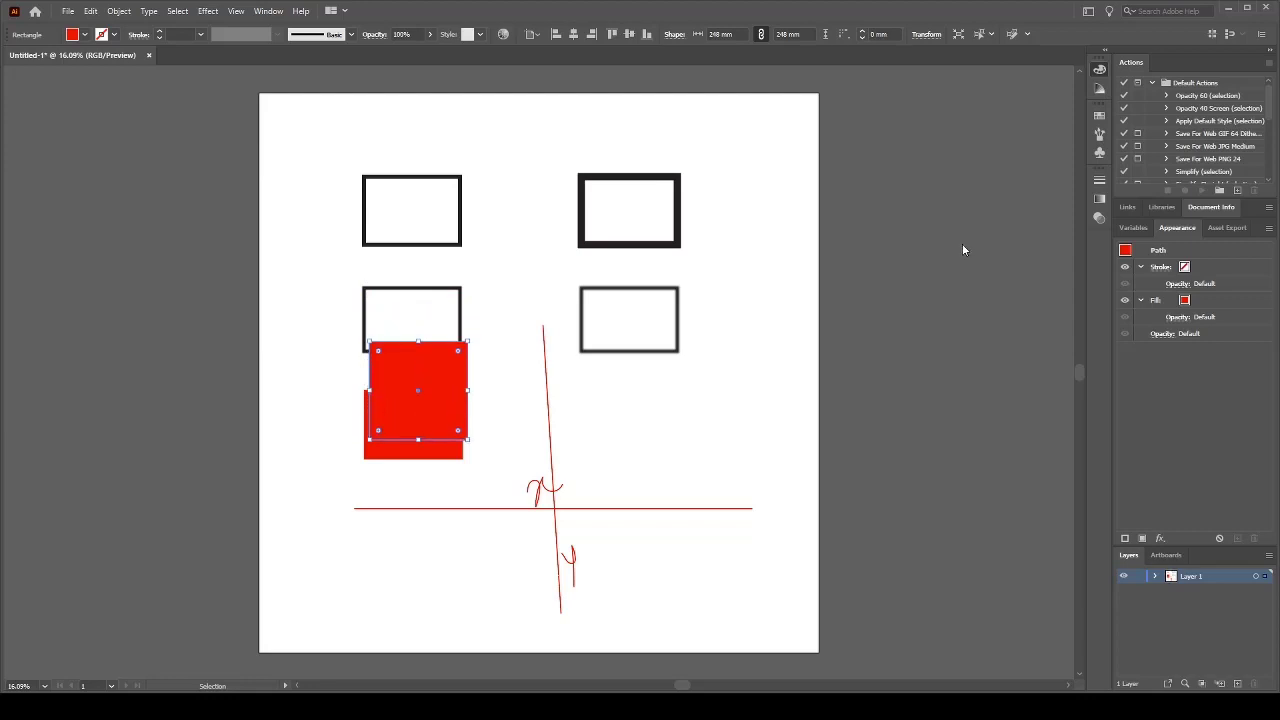
Step: Move the red square across the vertical line into the second column, beside the red rectangle, and deselect it
left_click_drag(452, 418, 686, 456)
left_click(806, 405)
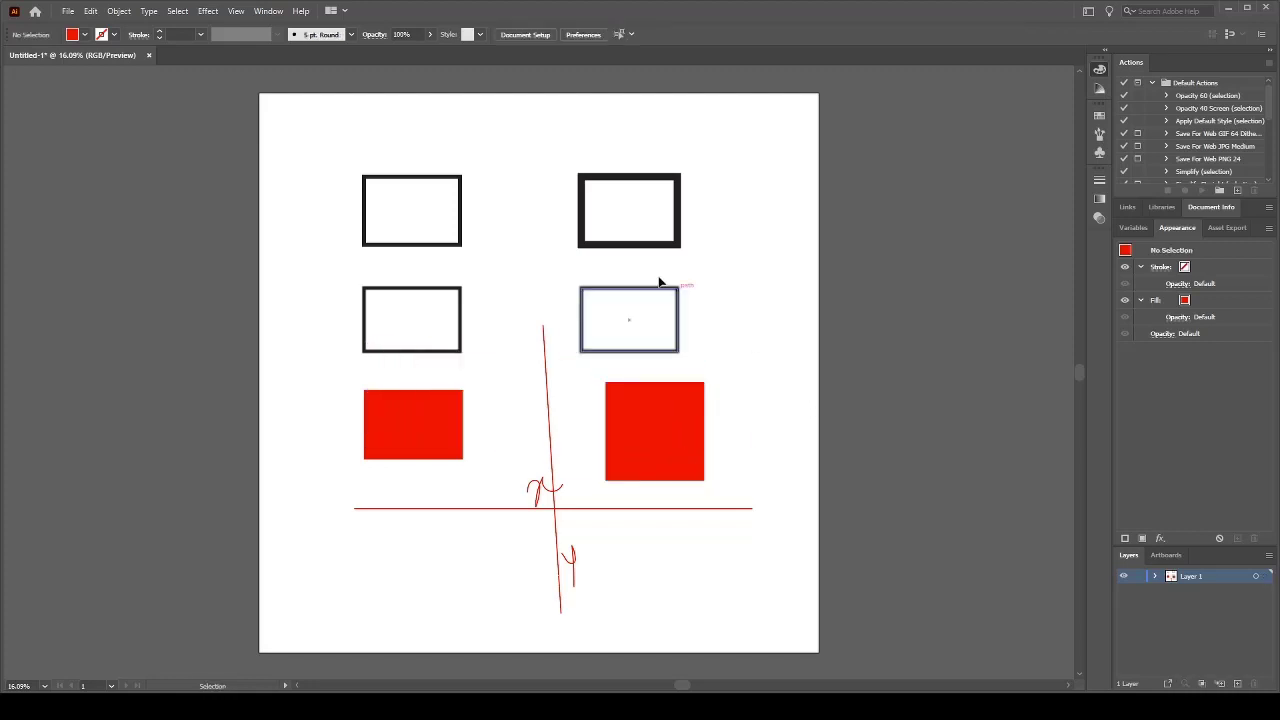
Step: Select all the rectangles, the red square and the handwritten x and y axis lines on the artboard
left_click_drag(290, 148, 803, 655)
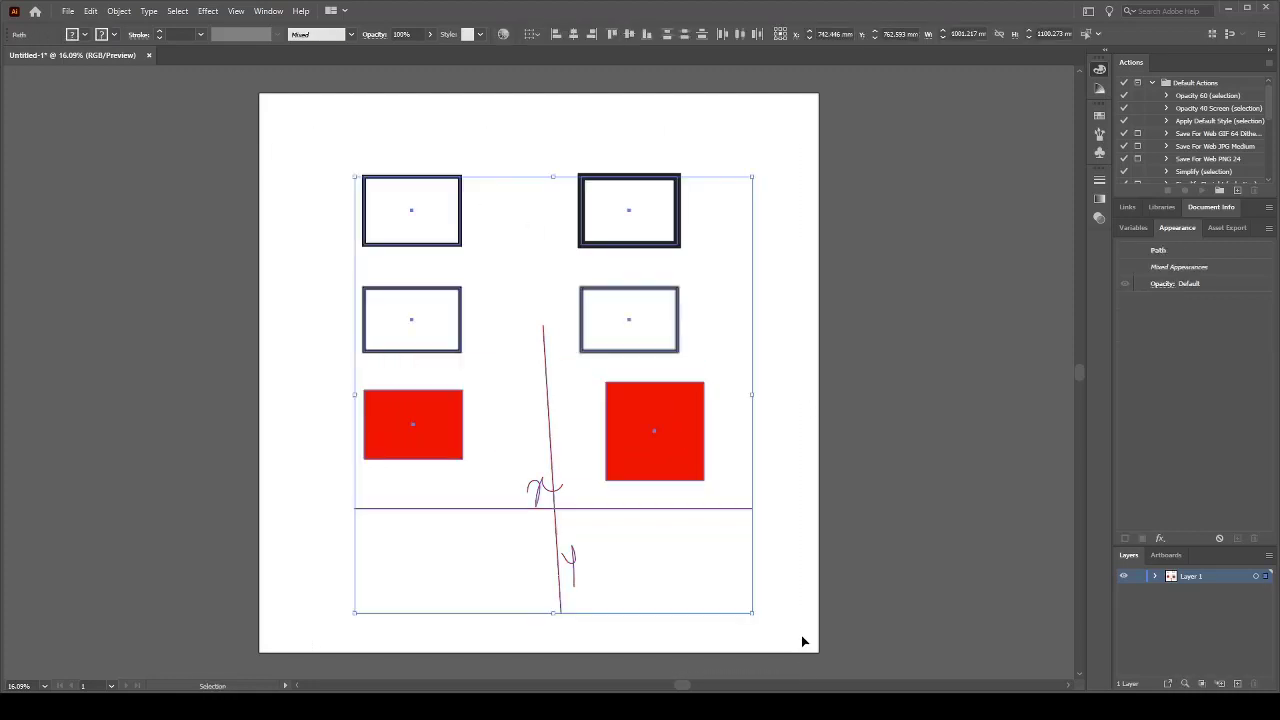